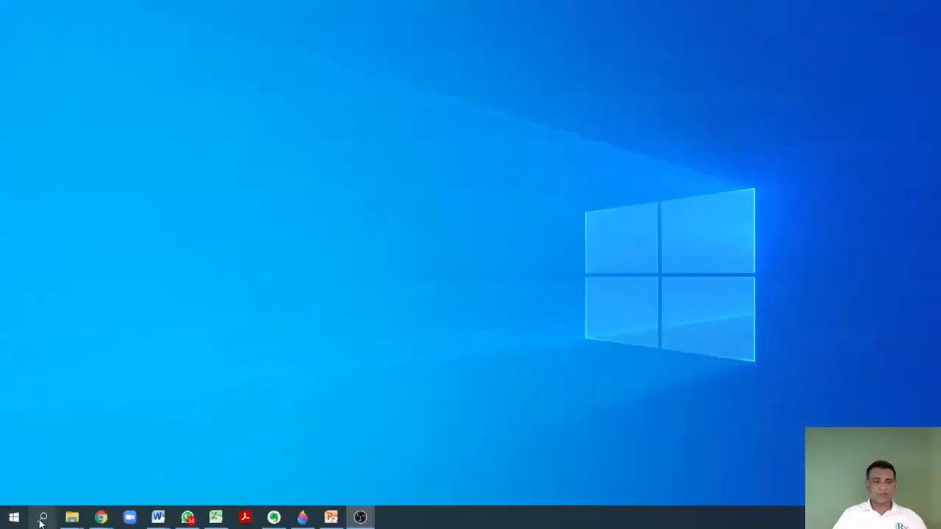
- Find and launch Paint 3D from the Windows search
{"action": "left_click", "coordinate": [85, 510]}
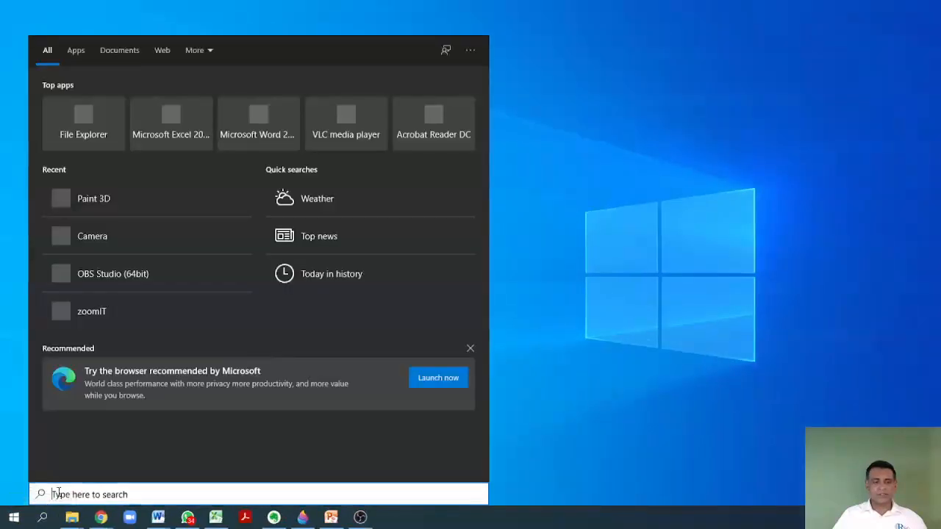
{"action": "type", "text": "paint"}
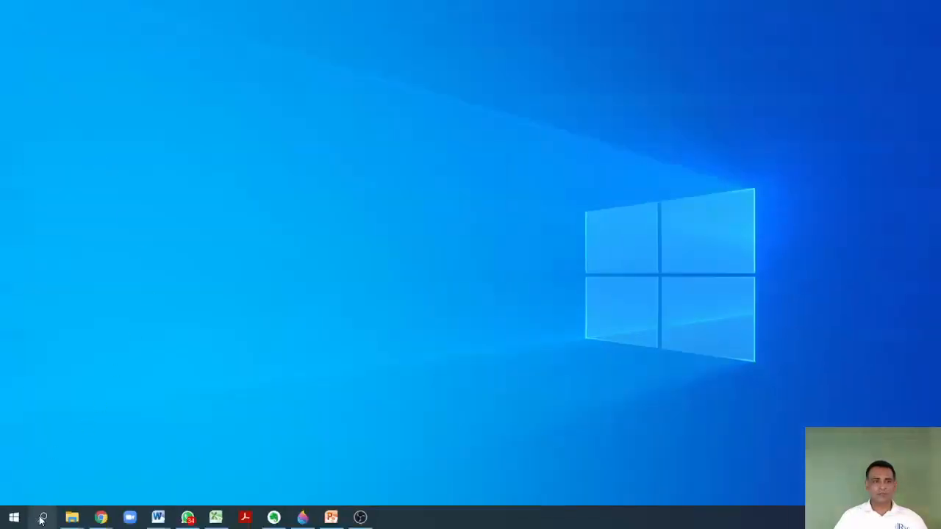
{"action": "left_click", "coordinate": [42, 516]}
{"action": "type", "text": "paint"}
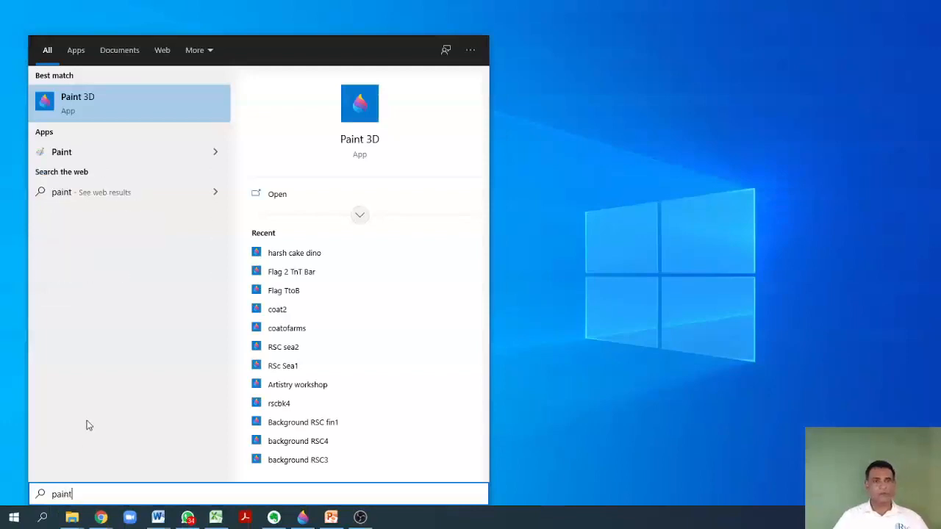
{"action": "left_click", "coordinate": [96, 110]}
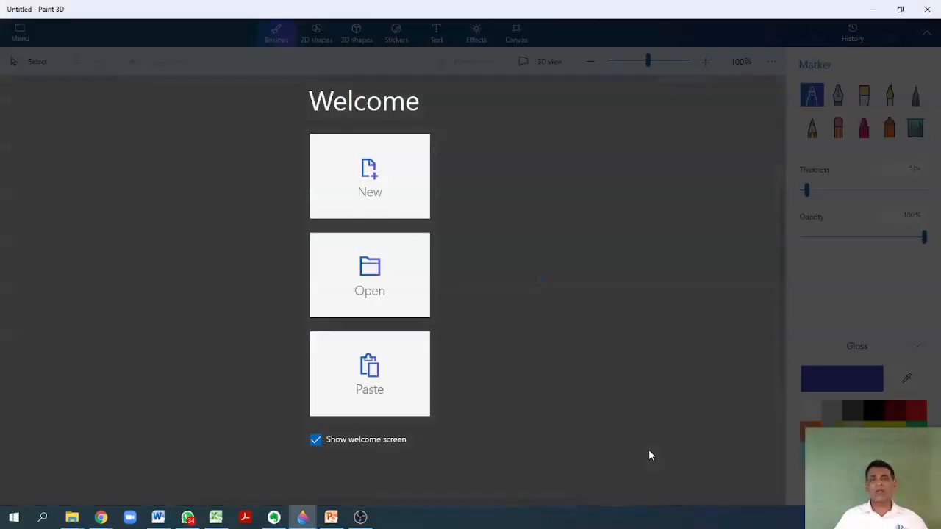
- Dismiss the welcome screen and paste the copied photo of the girl onto the blank canvas
{"action": "left_click", "coordinate": [649, 450]}
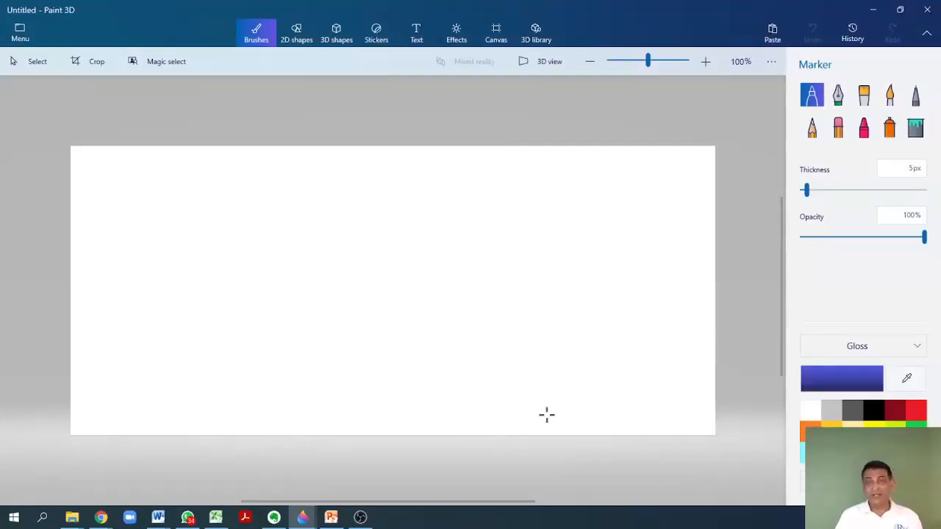
{"action": "right_click", "coordinate": [373, 227]}
{"action": "left_click", "coordinate": [410, 313]}
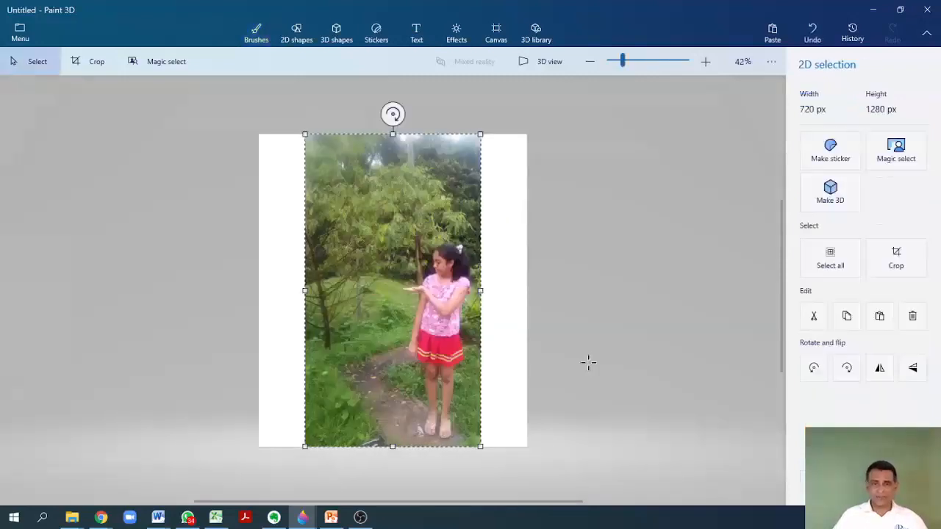
{"action": "key", "text": "b"}
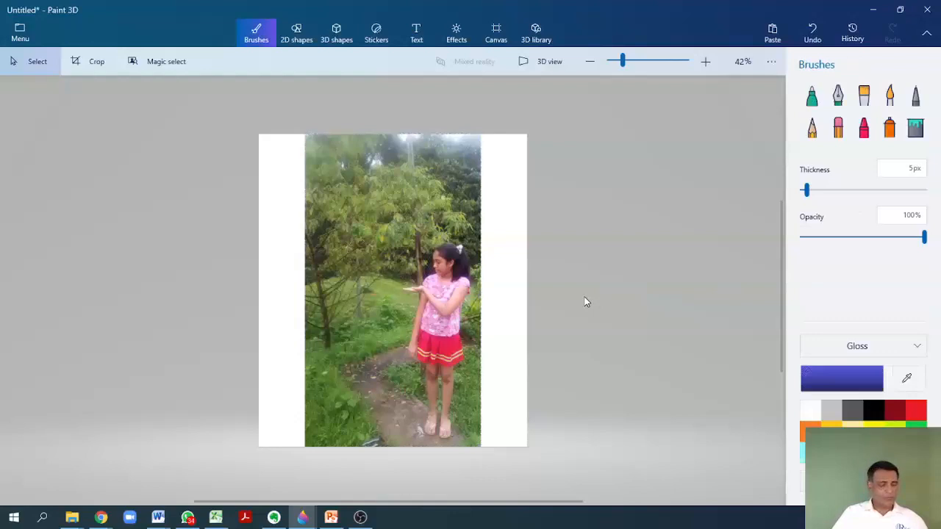
{"action": "mouse_move", "coordinate": [469, 232]}
{"action": "left_mouse_down"}
{"action": "mouse_move", "coordinate": [400, 242]}
{"action": "mouse_move", "coordinate": [390, 290]}
{"action": "mouse_move", "coordinate": [392, 414]}
{"action": "mouse_move", "coordinate": [411, 442]}
{"action": "mouse_move", "coordinate": [445, 456]}
{"action": "mouse_move", "coordinate": [480, 428]}
{"action": "mouse_move", "coordinate": [502, 368]}
{"action": "mouse_move", "coordinate": [504, 313]}
{"action": "mouse_move", "coordinate": [484, 247]}
{"action": "left_mouse_up"}
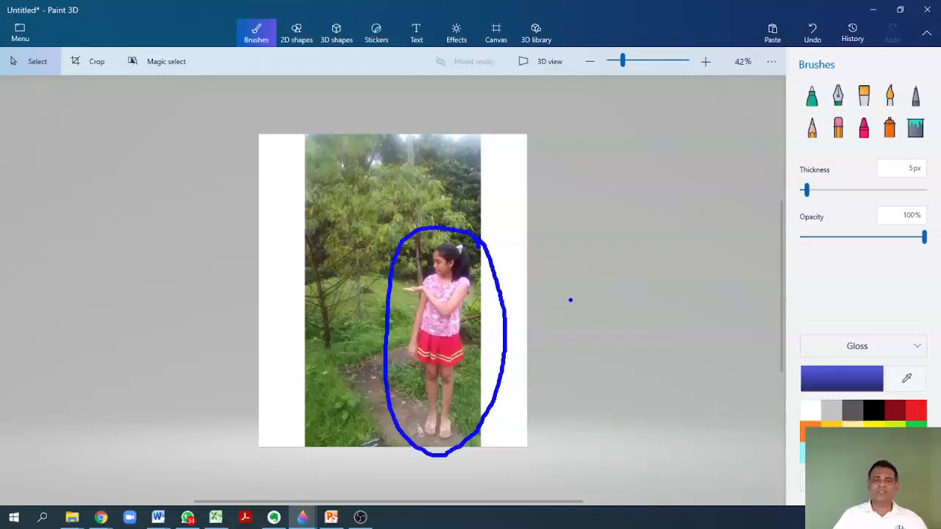
{"action": "key", "text": "ctrl+z"}
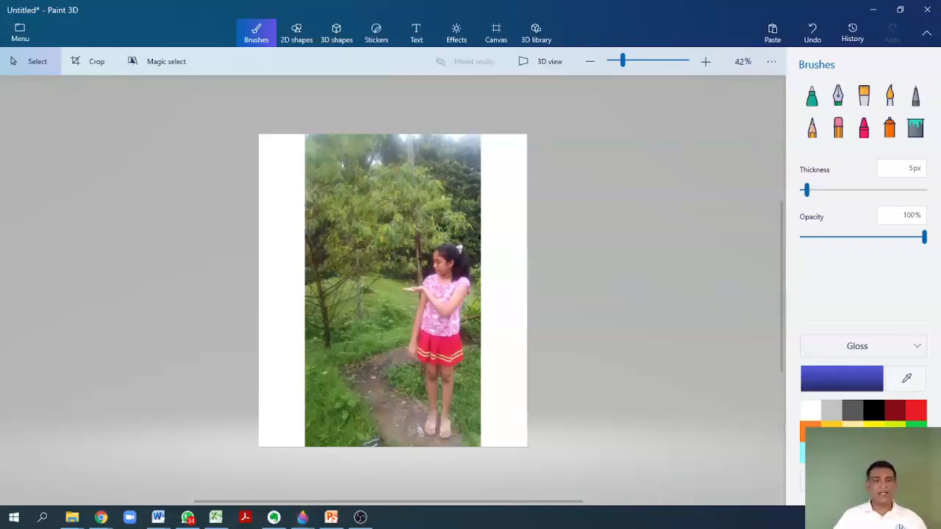
{"action": "mouse_move", "coordinate": [129, 104]}
{"action": "left_mouse_down"}
{"action": "mouse_move", "coordinate": [175, 107]}
{"action": "mouse_move", "coordinate": [219, 83]}
{"action": "mouse_move", "coordinate": [211, 46]}
{"action": "mouse_move", "coordinate": [157, 27]}
{"action": "mouse_move", "coordinate": [111, 49]}
{"action": "mouse_move", "coordinate": [108, 88]}
{"action": "mouse_move", "coordinate": [128, 98]}
{"action": "left_mouse_up"}
{"action": "key", "text": "Escape"}
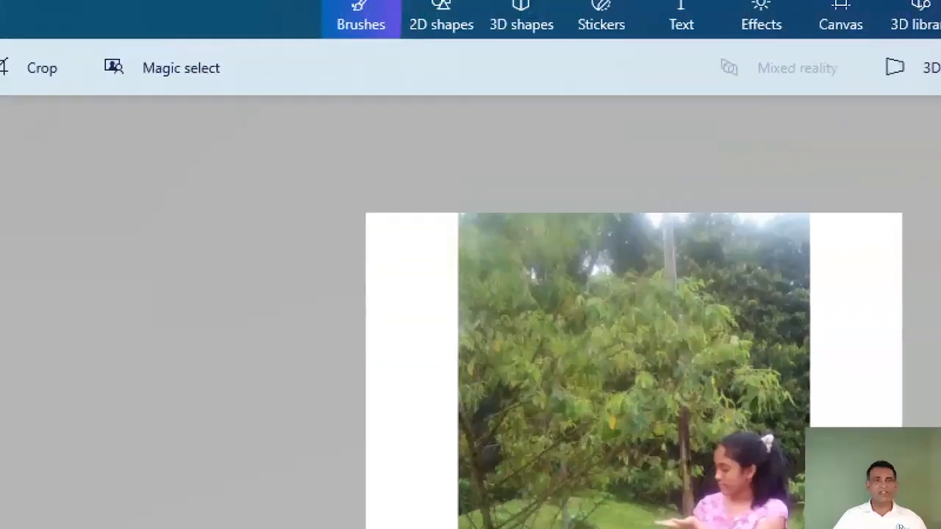
{"action": "mouse_move", "coordinate": [125, 37]}
{"action": "left_mouse_down"}
{"action": "mouse_move", "coordinate": [266, 66]}
{"action": "mouse_move", "coordinate": [246, 111]}
{"action": "mouse_move", "coordinate": [118, 114]}
{"action": "mouse_move", "coordinate": [117, 37]}
{"action": "left_mouse_up"}
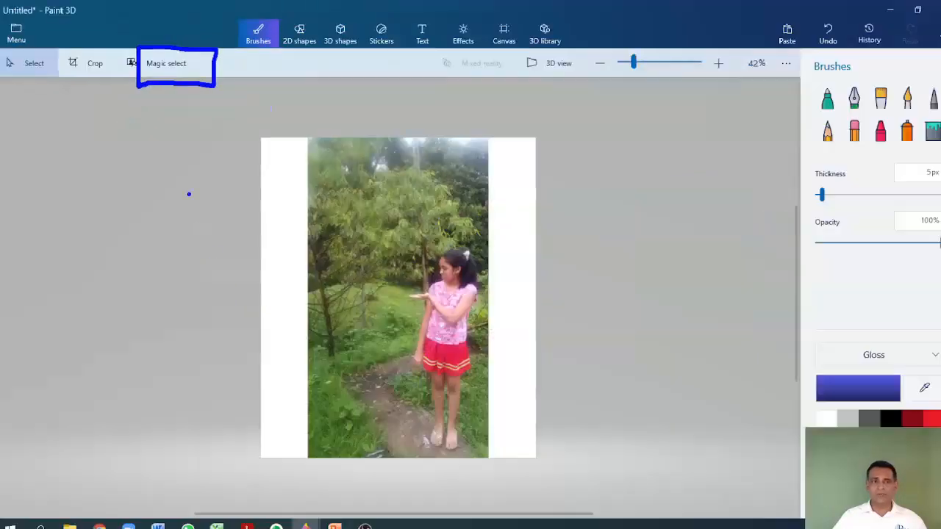
{"action": "key", "text": "Escape"}
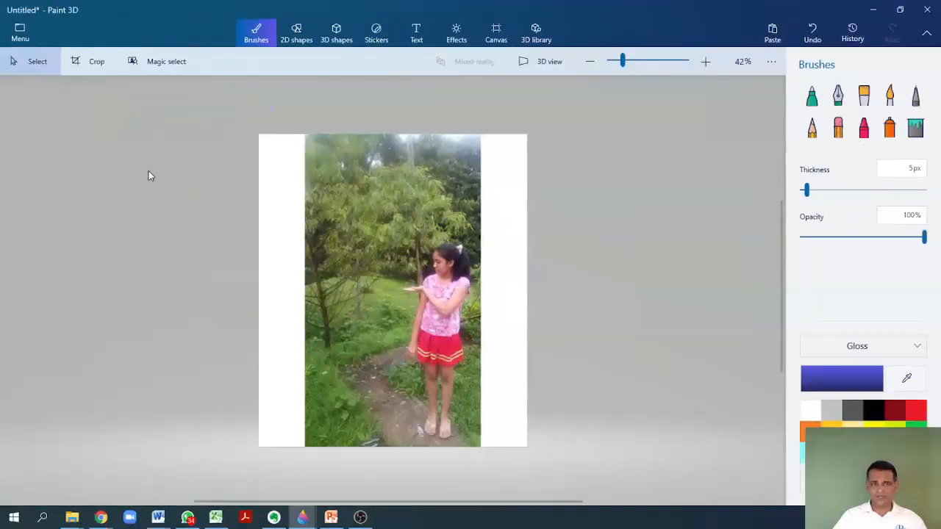
- Start Magic select and shrink the focus area from the sides and top until it closely frames the girl
{"action": "left_click", "coordinate": [168, 61]}
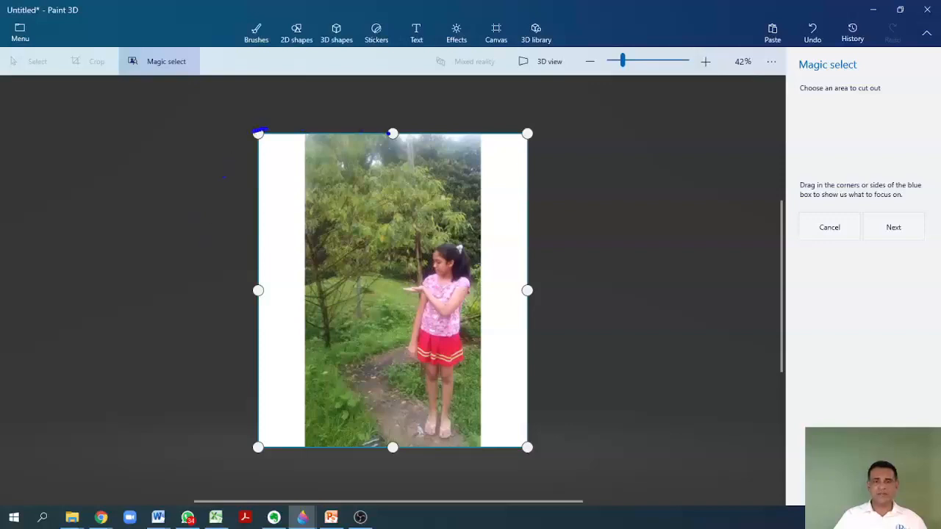
{"action": "left_click_drag", "start_coordinate": [528, 137], "coordinate": [514, 153]}
{"action": "key", "text": "Escape"}
{"action": "left_click_drag", "start_coordinate": [527, 290], "coordinate": [480, 294]}
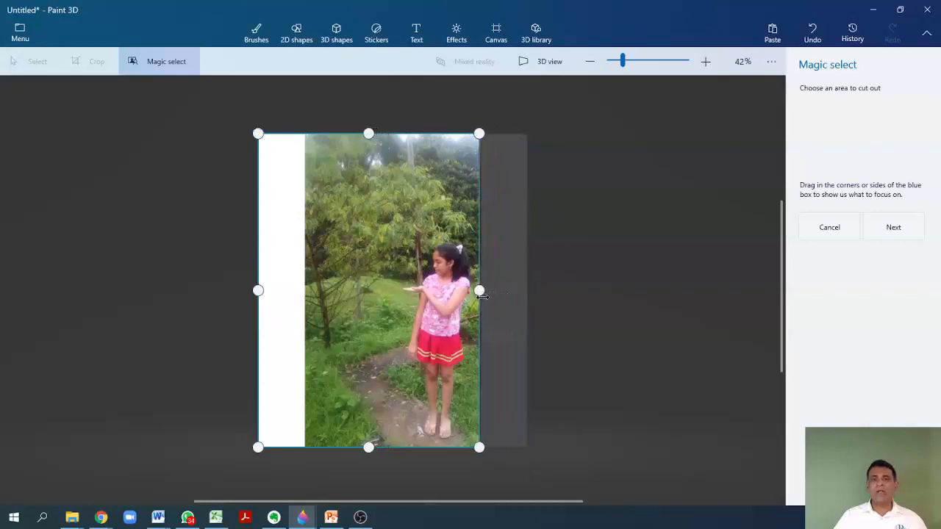
{"action": "left_click_drag", "start_coordinate": [262, 291], "coordinate": [398, 293]}
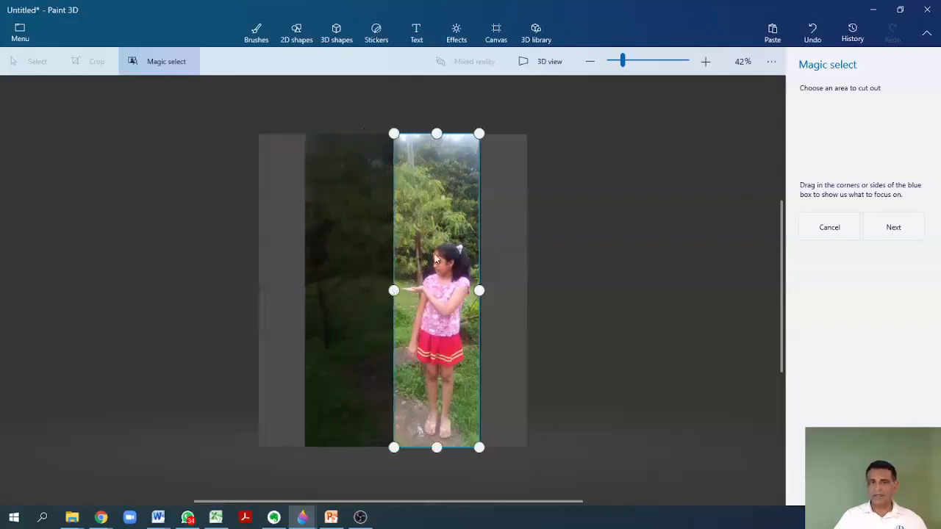
{"action": "left_click_drag", "start_coordinate": [437, 133], "coordinate": [442, 228]}
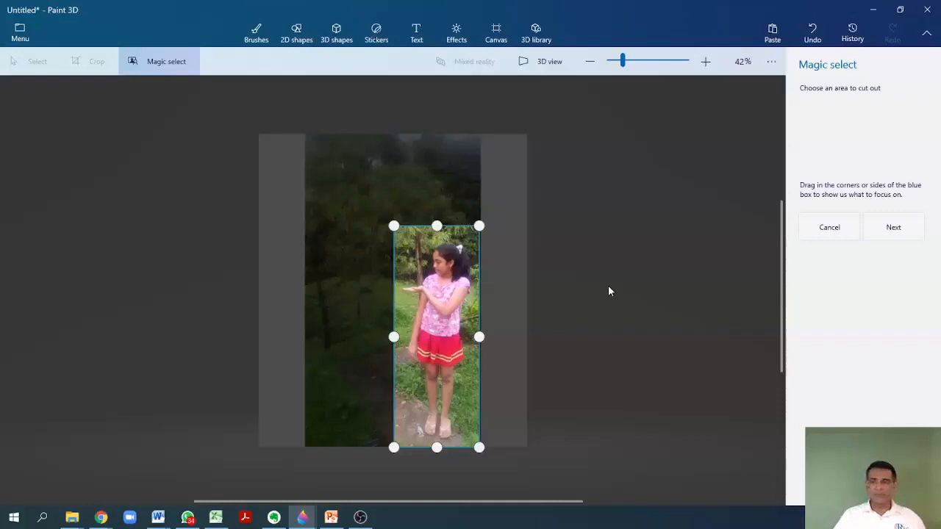
{"action": "left_click_drag", "start_coordinate": [609, 285], "coordinate": [700, 254]}
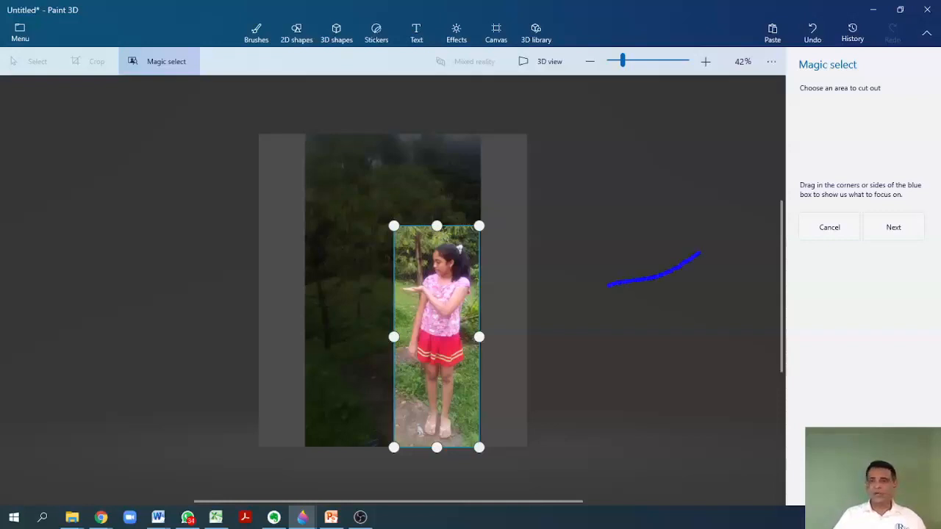
{"action": "mouse_move", "coordinate": [715, 284]}
{"action": "left_mouse_down"}
{"action": "mouse_move", "coordinate": [867, 274]}
{"action": "mouse_move", "coordinate": [921, 236]}
{"action": "mouse_move", "coordinate": [855, 226]}
{"action": "left_mouse_up"}
{"action": "key", "text": "Escape"}
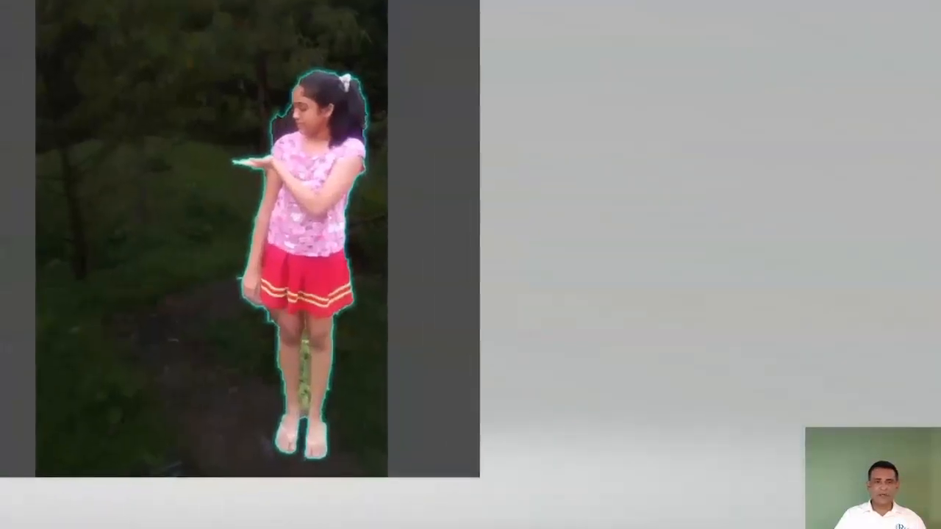
{"action": "mouse_move", "coordinate": [363, 79]}
{"action": "left_mouse_down"}
{"action": "mouse_move", "coordinate": [376, 156]}
{"action": "mouse_move", "coordinate": [350, 220]}
{"action": "mouse_move", "coordinate": [360, 326]}
{"action": "mouse_move", "coordinate": [332, 383]}
{"action": "mouse_move", "coordinate": [321, 465]}
{"action": "left_mouse_up"}
{"action": "mouse_move", "coordinate": [284, 408]}
{"action": "left_mouse_down"}
{"action": "mouse_move", "coordinate": [282, 318]}
{"action": "mouse_move", "coordinate": [249, 307]}
{"action": "mouse_move", "coordinate": [225, 262]}
{"action": "mouse_move", "coordinate": [262, 186]}
{"action": "left_mouse_up"}
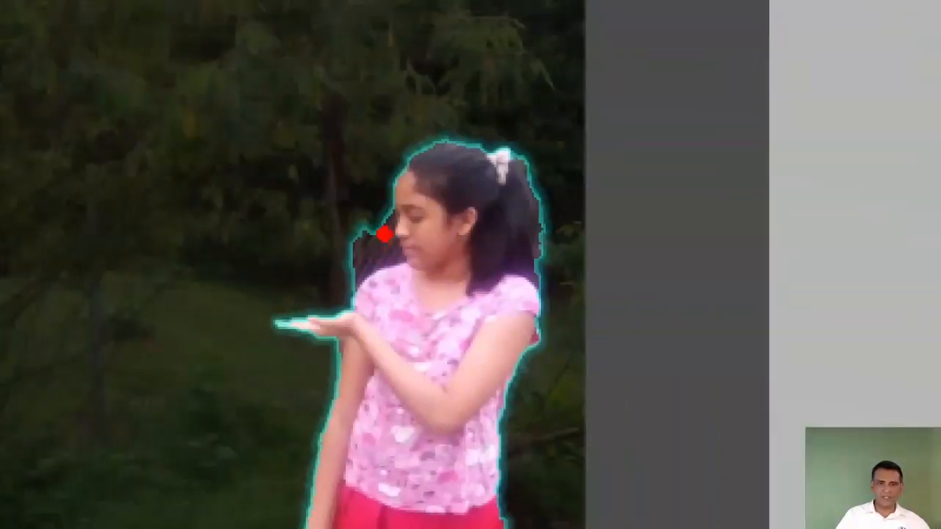
{"action": "left_click_drag", "start_coordinate": [384, 234], "coordinate": [367, 256]}
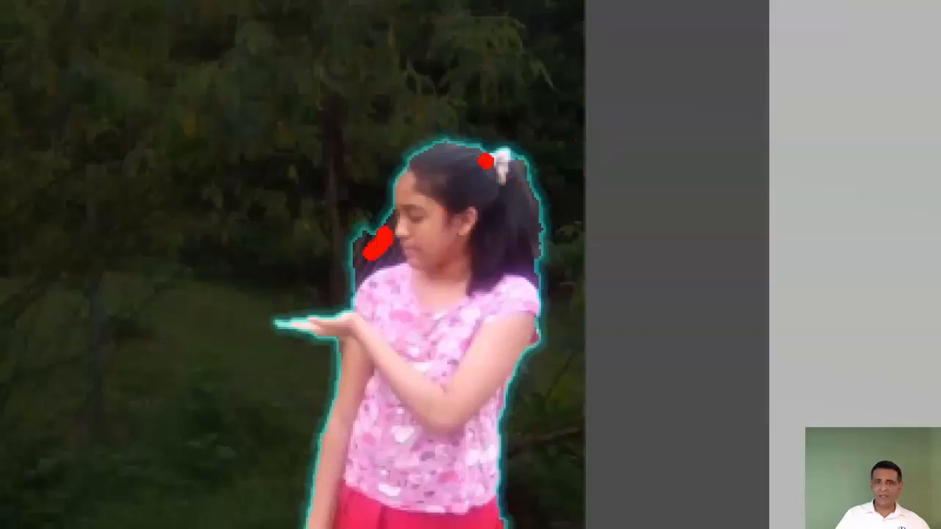
{"action": "left_click_drag", "start_coordinate": [548, 322], "coordinate": [537, 349]}
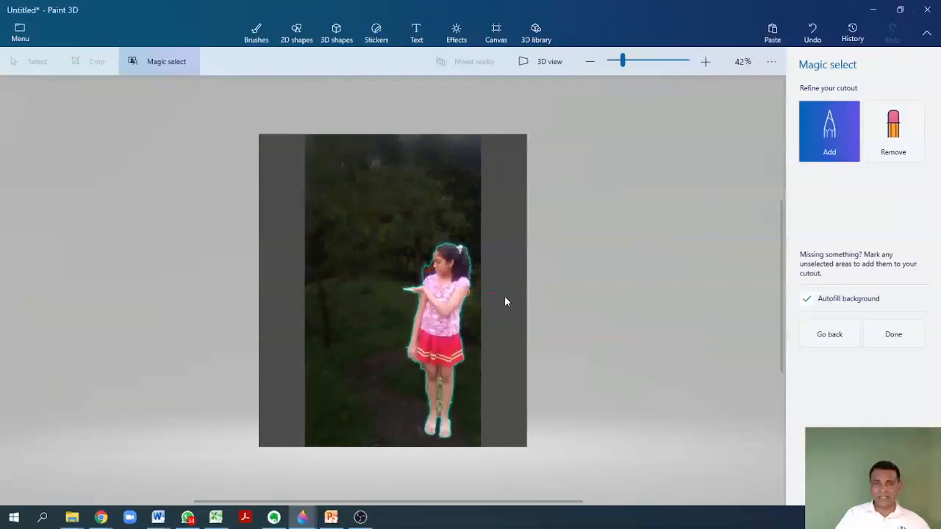
{"action": "mouse_move", "coordinate": [526, 294]}
{"action": "left_mouse_down"}
{"action": "mouse_move", "coordinate": [746, 240]}
{"action": "mouse_move", "coordinate": [895, 183]}
{"action": "mouse_move", "coordinate": [931, 150]}
{"action": "mouse_move", "coordinate": [928, 97]}
{"action": "mouse_move", "coordinate": [899, 95]}
{"action": "left_mouse_up"}
{"action": "mouse_move", "coordinate": [836, 104]}
{"action": "left_mouse_down"}
{"action": "mouse_move", "coordinate": [807, 141]}
{"action": "mouse_move", "coordinate": [826, 162]}
{"action": "mouse_move", "coordinate": [842, 153]}
{"action": "mouse_move", "coordinate": [850, 122]}
{"action": "left_mouse_up"}
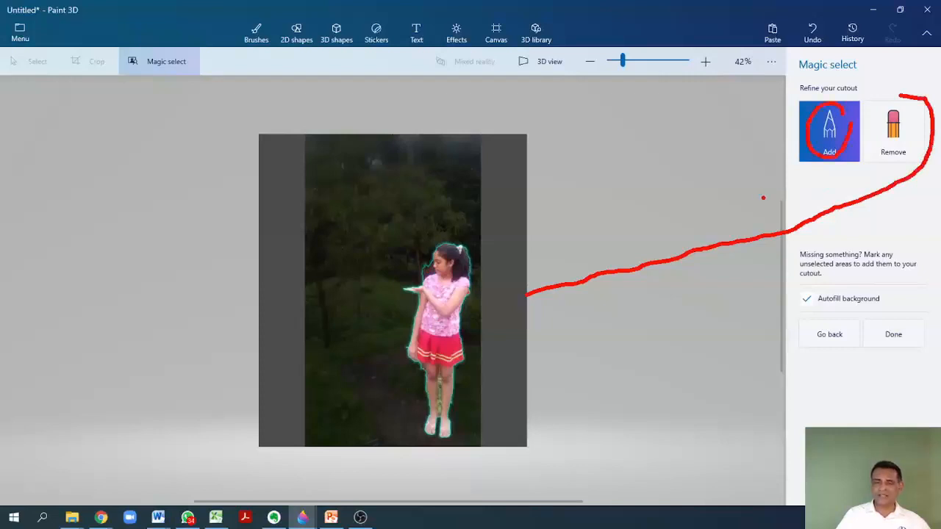
{"action": "key", "text": "Escape"}
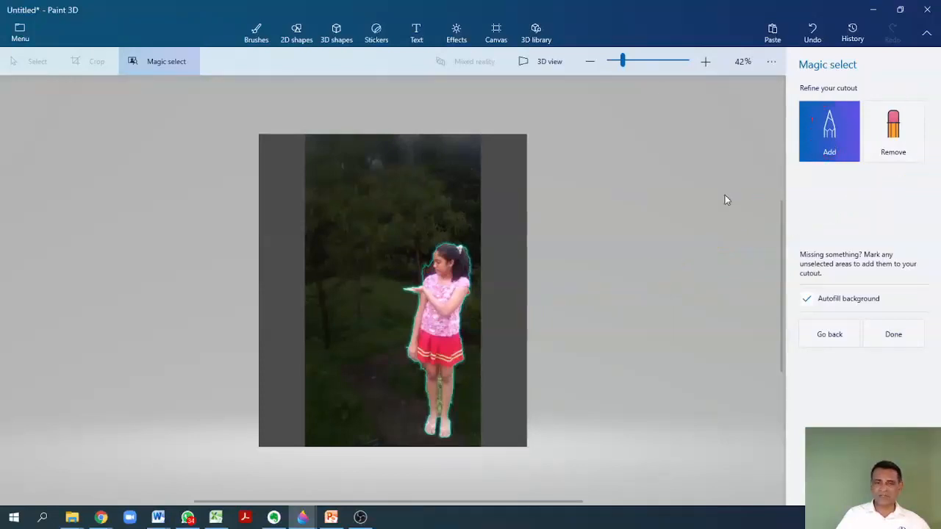
- Remove the leftover dark background patch between the girl's face and shoulder from the Magic select cutout
{"action": "left_click", "coordinate": [895, 130]}
{"action": "left_click", "coordinate": [705, 61]}
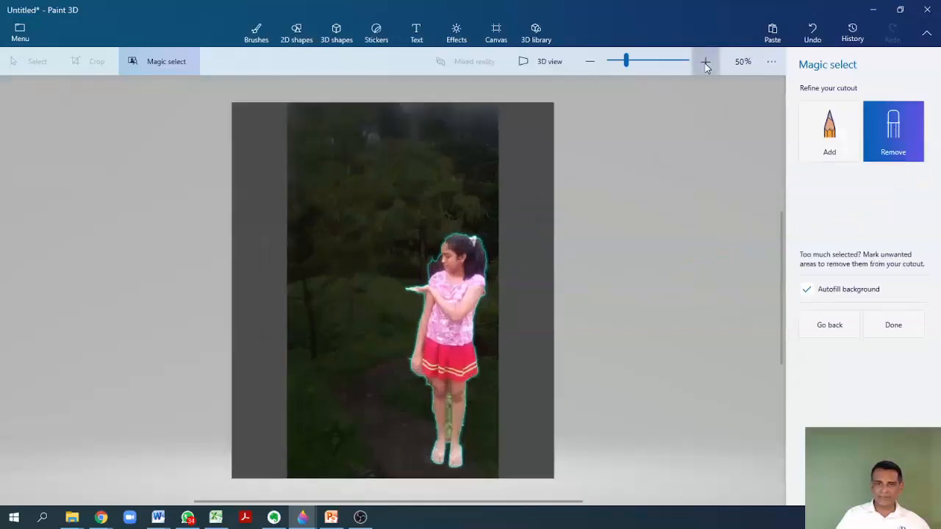
{"action": "left_click", "coordinate": [706, 63]}
{"action": "left_click", "coordinate": [706, 63]}
{"action": "left_click", "coordinate": [706, 63]}
{"action": "left_click", "coordinate": [705, 63]}
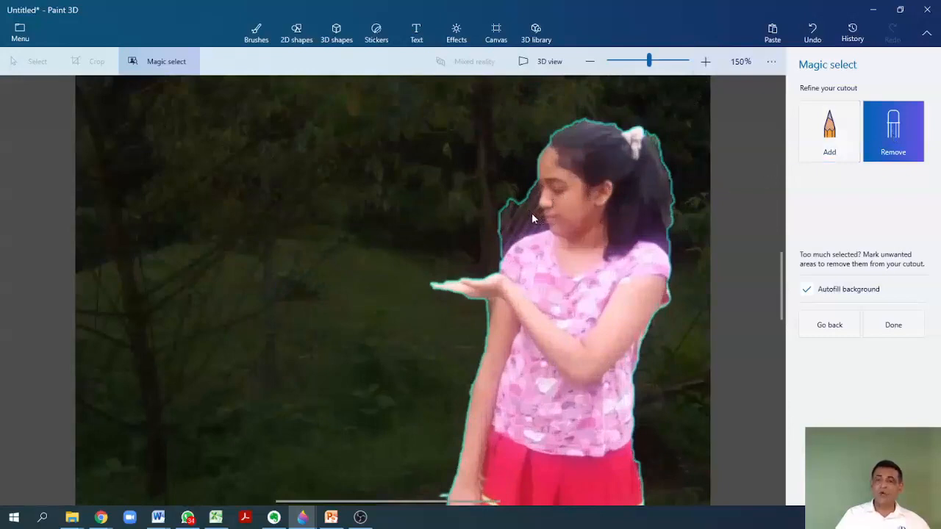
{"action": "mouse_move", "coordinate": [529, 205]}
{"action": "left_mouse_down"}
{"action": "mouse_move", "coordinate": [517, 225]}
{"action": "mouse_move", "coordinate": [531, 245]}
{"action": "left_mouse_up"}
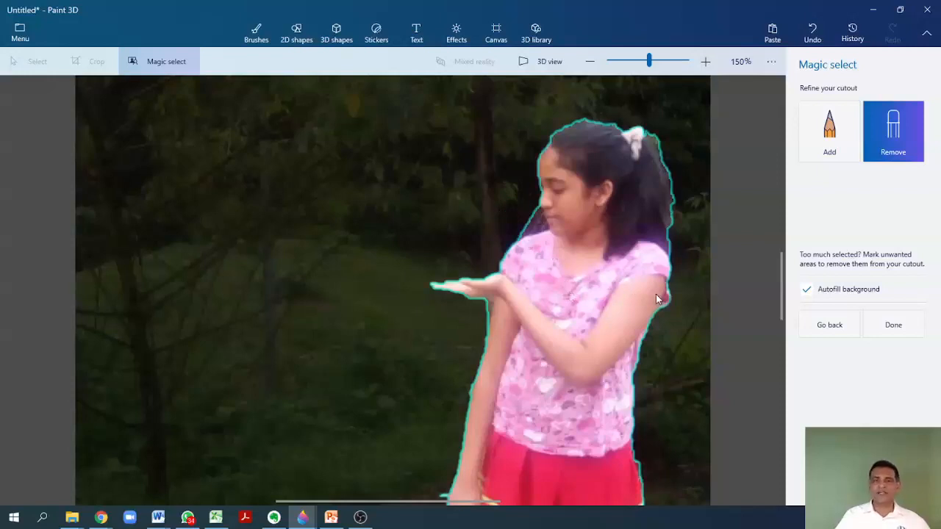
{"action": "left_click", "coordinate": [544, 226]}
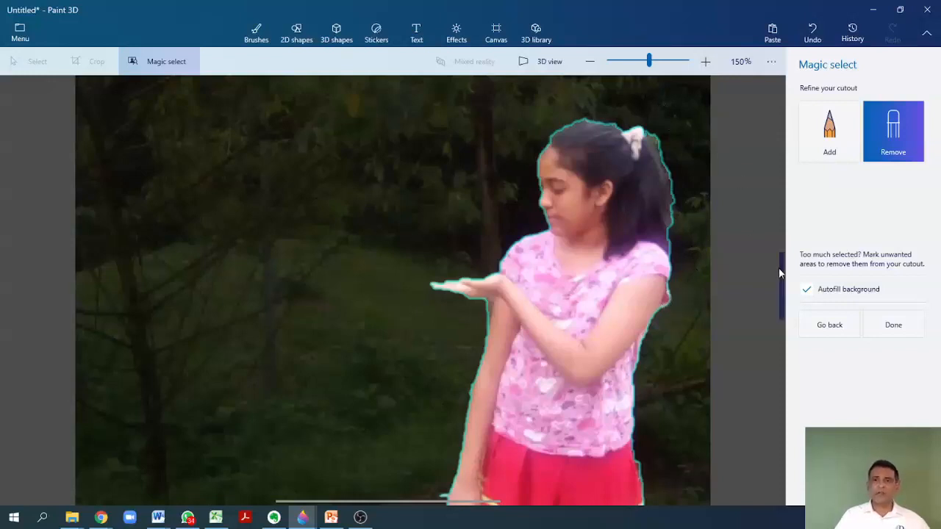
- Remove the strip of grass between the girl's legs from the cutout
{"action": "left_click_drag", "start_coordinate": [782, 305], "coordinate": [780, 343]}
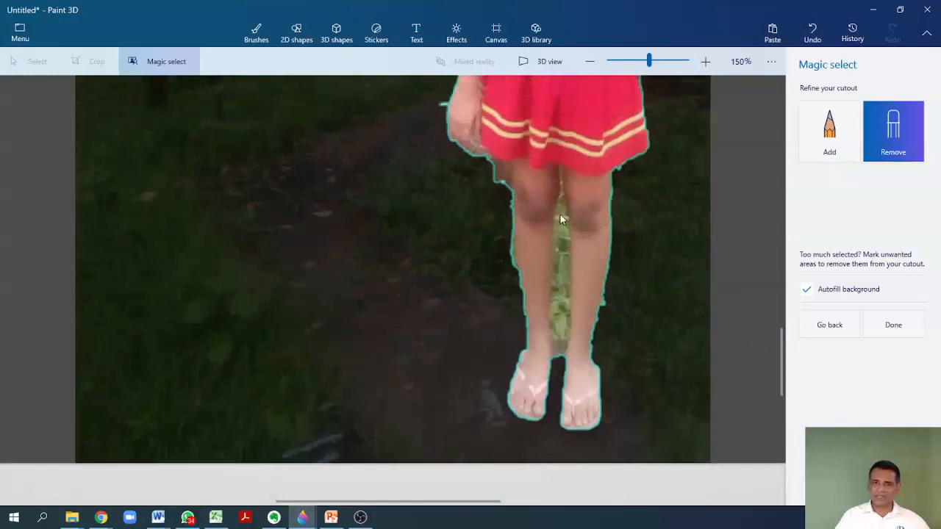
{"action": "left_click_drag", "start_coordinate": [560, 214], "coordinate": [568, 331]}
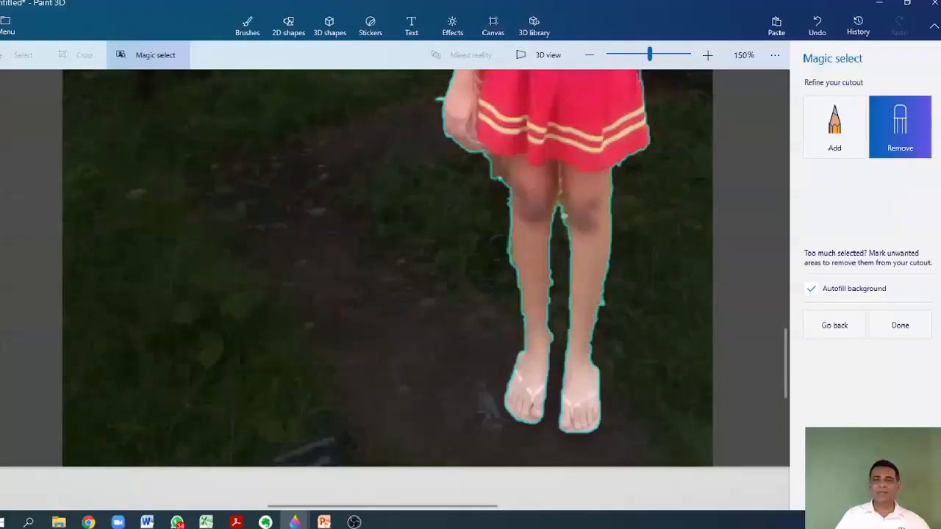
{"action": "left_click", "coordinate": [590, 63]}
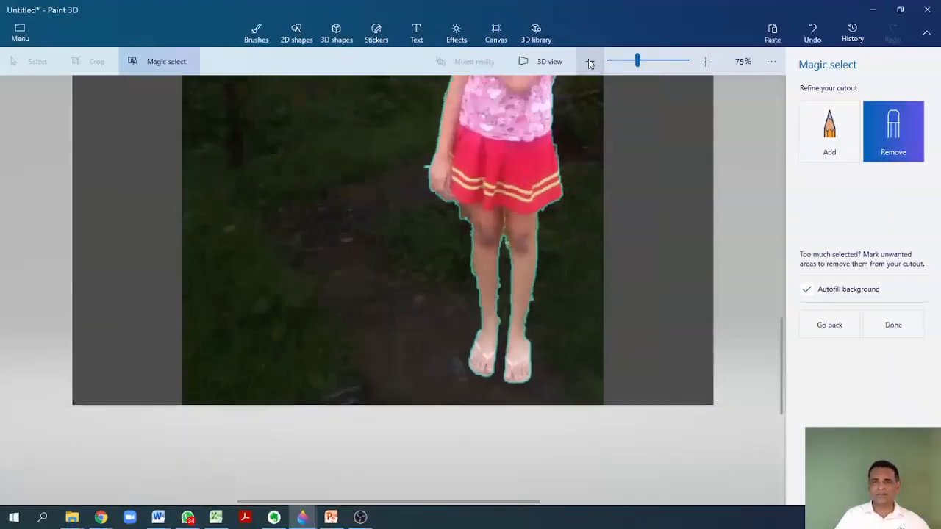
{"action": "left_click", "coordinate": [590, 63]}
{"action": "left_click_drag", "start_coordinate": [781, 338], "coordinate": [782, 263]}
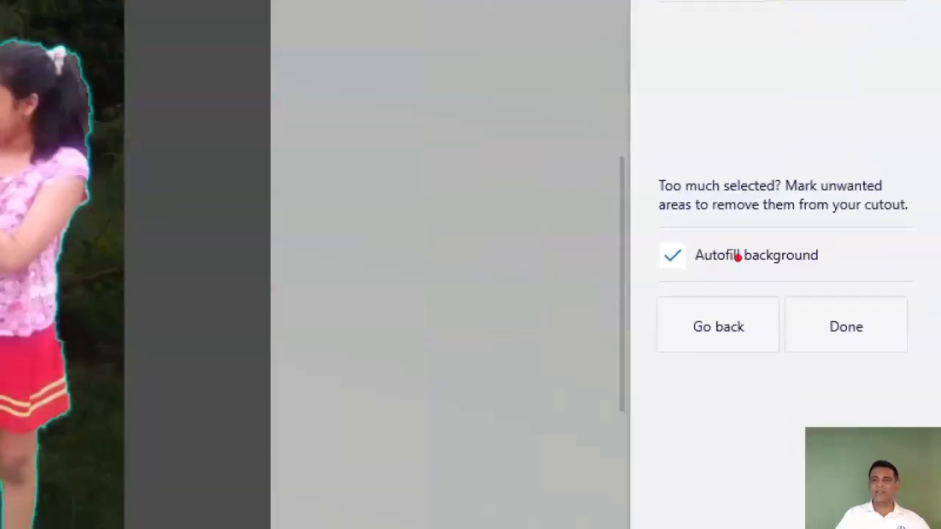
- Complete the cutout of the girl with Autofill background enabled
{"action": "left_click_drag", "start_coordinate": [640, 221], "coordinate": [718, 220]}
{"action": "mouse_move", "coordinate": [835, 232]}
{"action": "left_mouse_down"}
{"action": "mouse_move", "coordinate": [831, 283]}
{"action": "mouse_move", "coordinate": [650, 295]}
{"action": "left_mouse_up"}
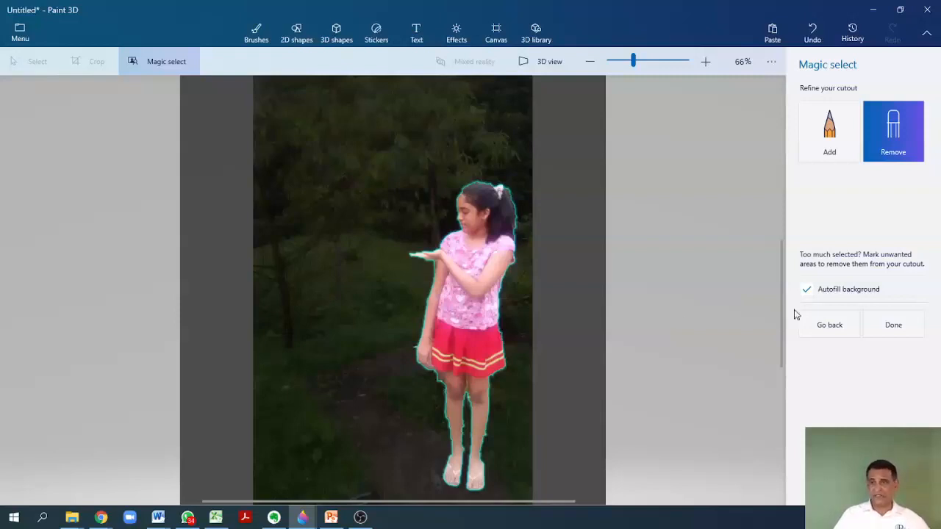
{"action": "left_click", "coordinate": [890, 326]}
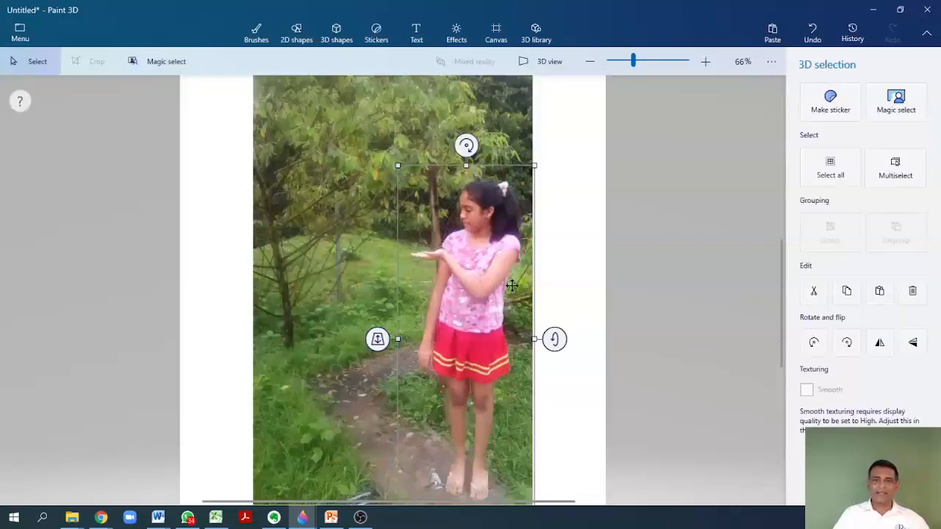
- Move the cutout girl off the photo into the empty space beside the canvas
{"action": "left_click_drag", "start_coordinate": [482, 279], "coordinate": [482, 279]}
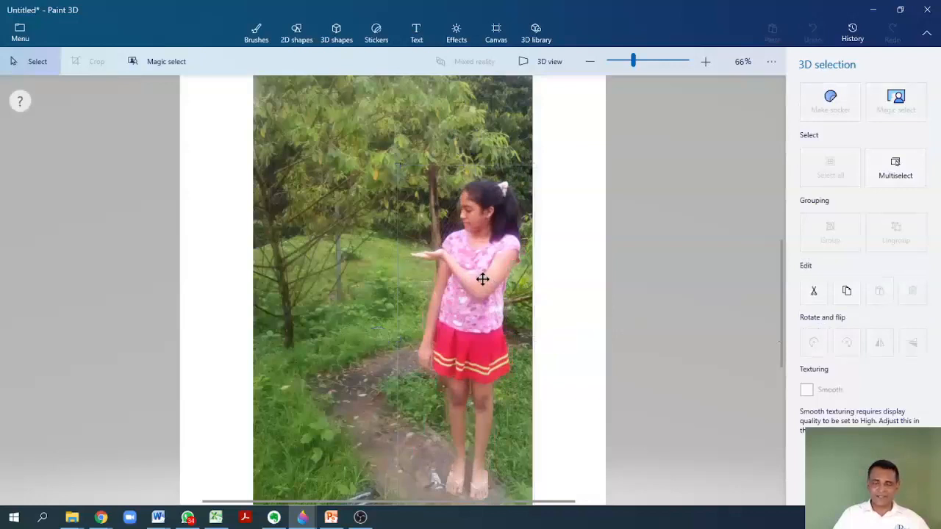
{"action": "left_click_drag", "start_coordinate": [475, 278], "coordinate": [388, 244]}
{"action": "left_click_drag", "start_coordinate": [497, 250], "coordinate": [704, 242]}
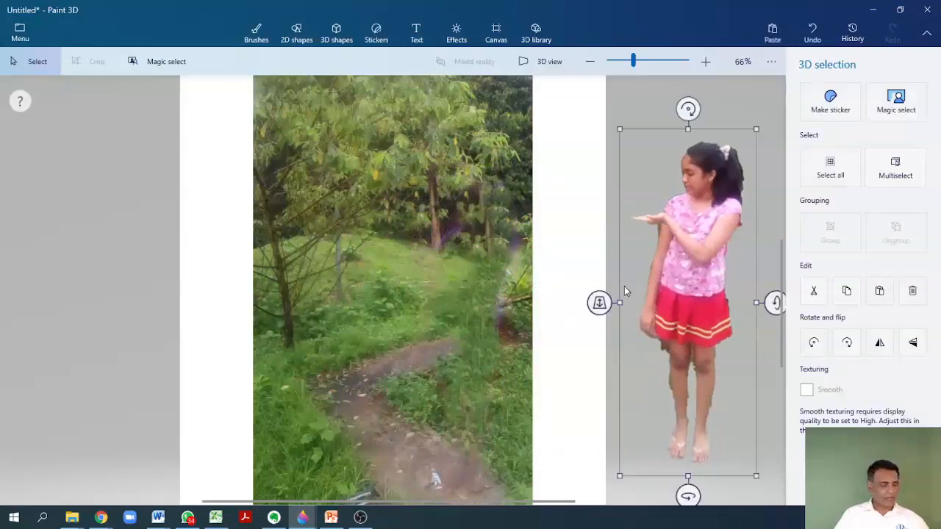
- Move the cutout girl back onto the photo and shrink her so she stands far back on the path
{"action": "key", "text": "ctrl+c"}
{"action": "mouse_move", "coordinate": [259, 83]}
{"action": "left_mouse_down"}
{"action": "mouse_move", "coordinate": [456, 91]}
{"action": "mouse_move", "coordinate": [481, 304]}
{"action": "mouse_move", "coordinate": [522, 445]}
{"action": "mouse_move", "coordinate": [331, 469]}
{"action": "mouse_move", "coordinate": [305, 151]}
{"action": "mouse_move", "coordinate": [419, 340]}
{"action": "mouse_move", "coordinate": [497, 421]}
{"action": "mouse_move", "coordinate": [345, 418]}
{"action": "left_mouse_up"}
{"action": "key", "text": "Escape"}
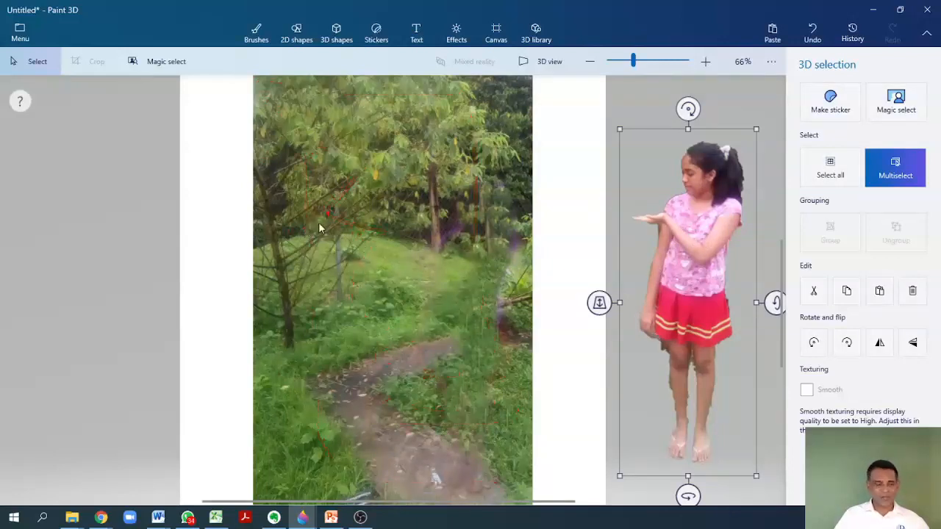
{"action": "left_click_drag", "start_coordinate": [691, 202], "coordinate": [426, 210]}
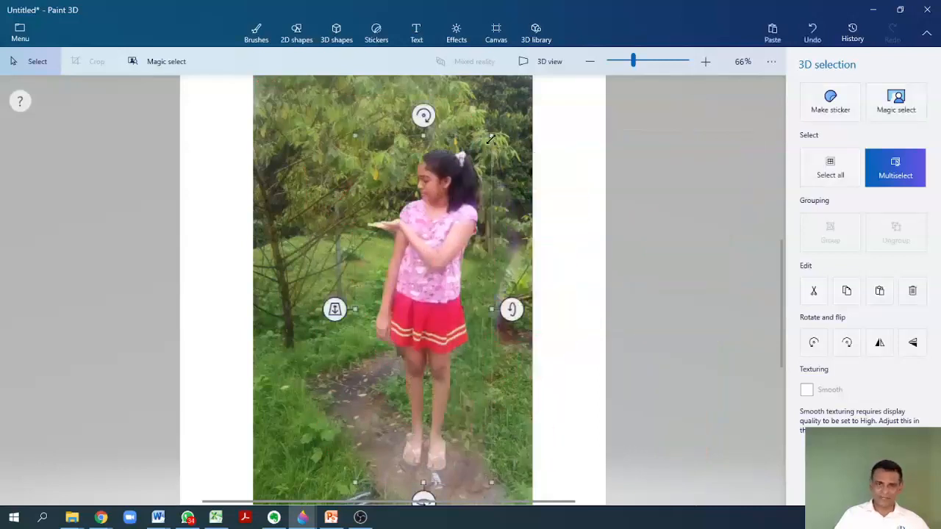
{"action": "left_click_drag", "start_coordinate": [508, 115], "coordinate": [393, 369]}
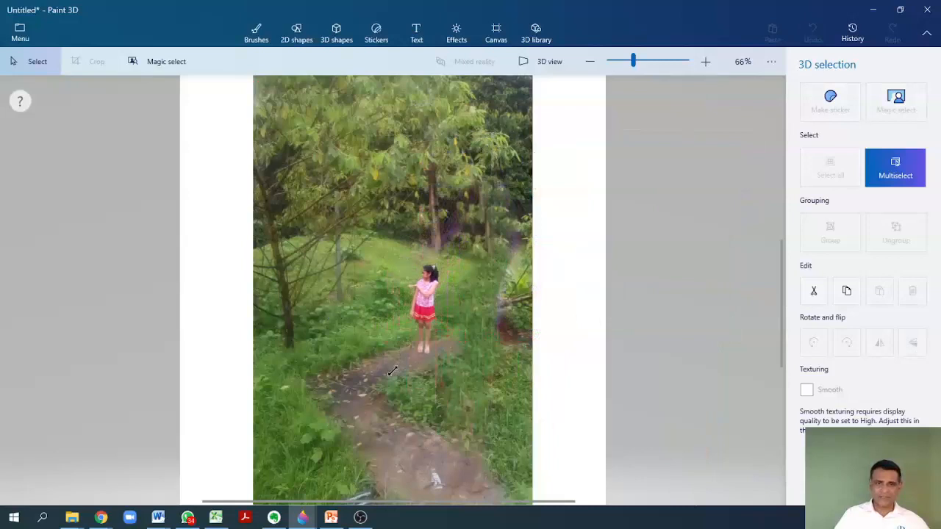
{"action": "left_click_drag", "start_coordinate": [426, 292], "coordinate": [424, 300]}
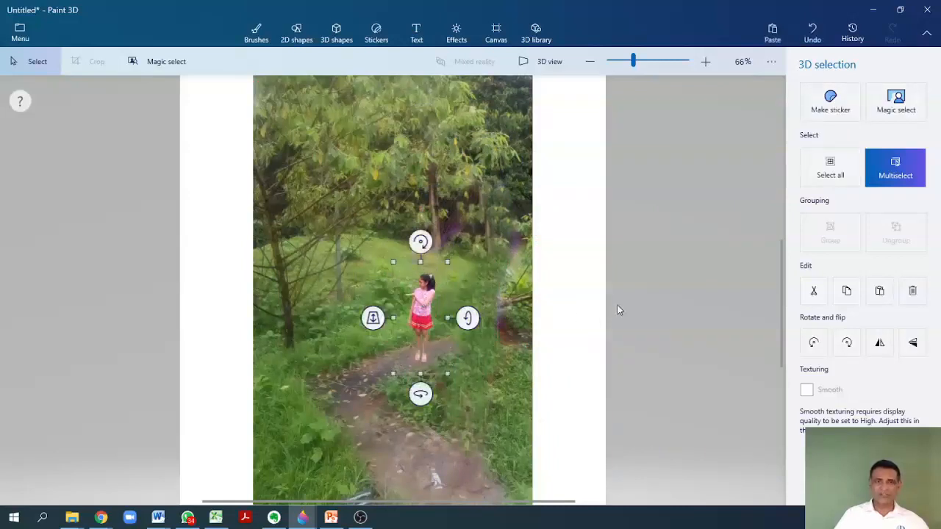
- Readjust the girl's size and shift her slightly up and right to the distant bend of the path
{"action": "key", "text": "ctrl+z"}
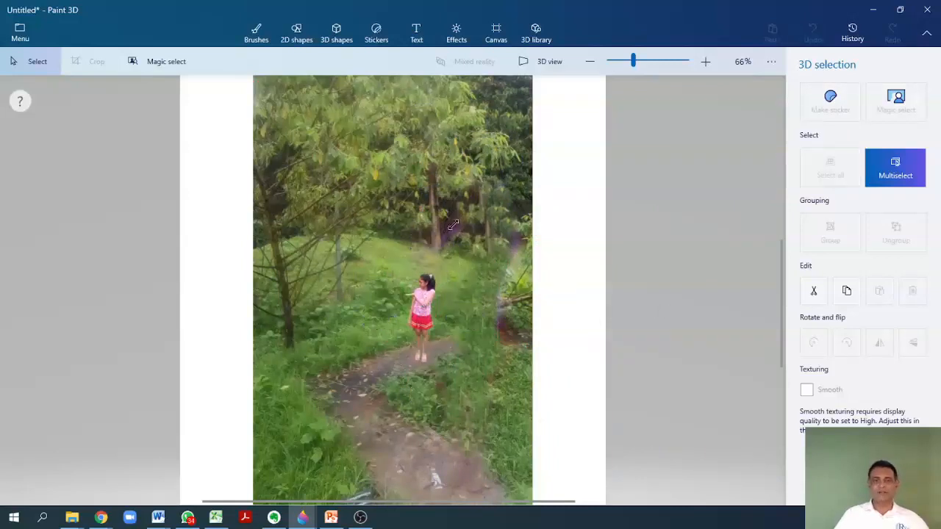
{"action": "key", "text": "ctrl+y"}
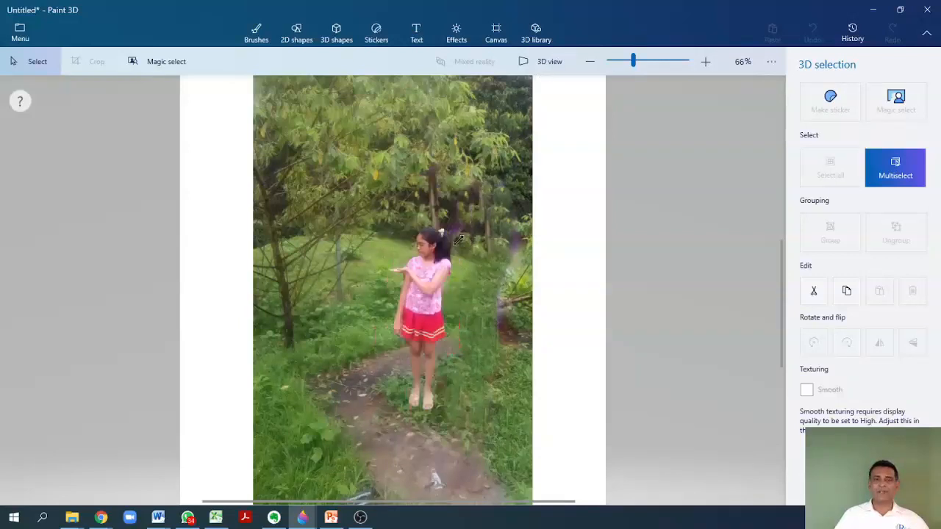
{"action": "left_click", "coordinate": [442, 273]}
{"action": "left_click_drag", "start_coordinate": [443, 273], "coordinate": [459, 263]}
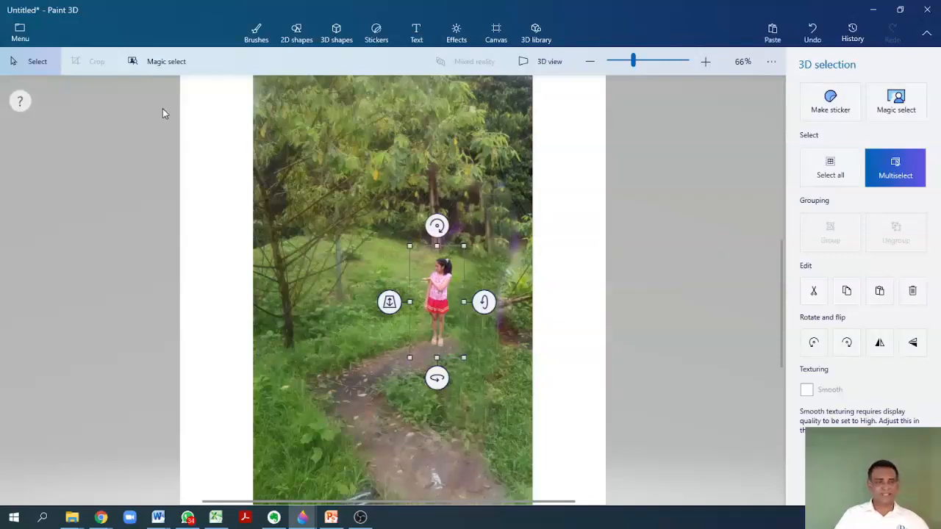
{"action": "mouse_move", "coordinate": [129, 82]}
{"action": "left_mouse_down"}
{"action": "mouse_move", "coordinate": [188, 86]}
{"action": "mouse_move", "coordinate": [202, 62]}
{"action": "mouse_move", "coordinate": [190, 45]}
{"action": "mouse_move", "coordinate": [139, 58]}
{"action": "mouse_move", "coordinate": [130, 83]}
{"action": "mouse_move", "coordinate": [137, 154]}
{"action": "left_mouse_up"}
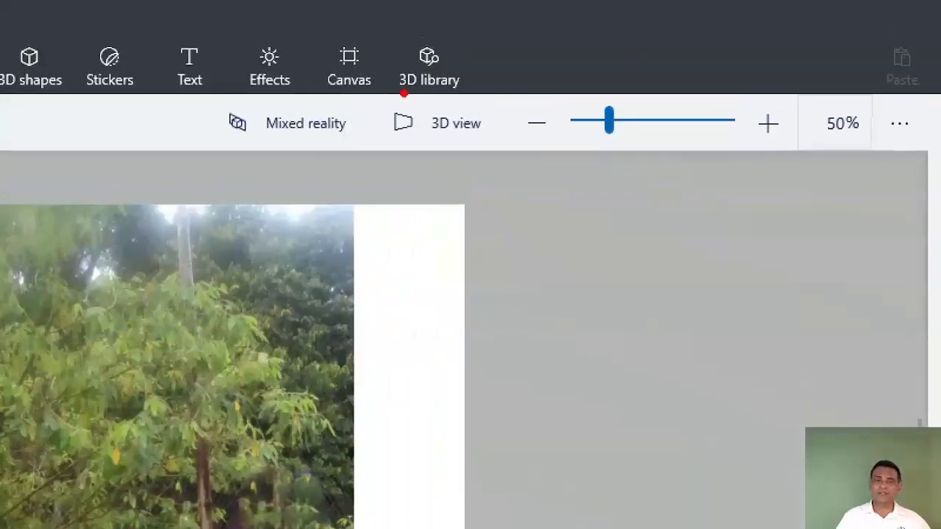
{"action": "mouse_move", "coordinate": [390, 97]}
{"action": "left_mouse_down"}
{"action": "mouse_move", "coordinate": [474, 95]}
{"action": "mouse_move", "coordinate": [483, 55]}
{"action": "mouse_move", "coordinate": [422, 28]}
{"action": "mouse_move", "coordinate": [391, 76]}
{"action": "mouse_move", "coordinate": [387, 107]}
{"action": "left_mouse_up"}
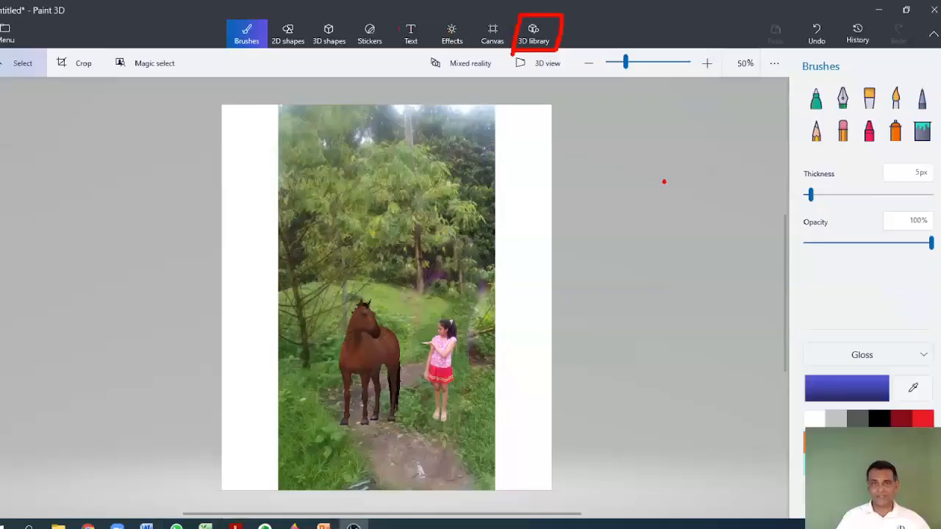
{"action": "key", "text": "Escape"}
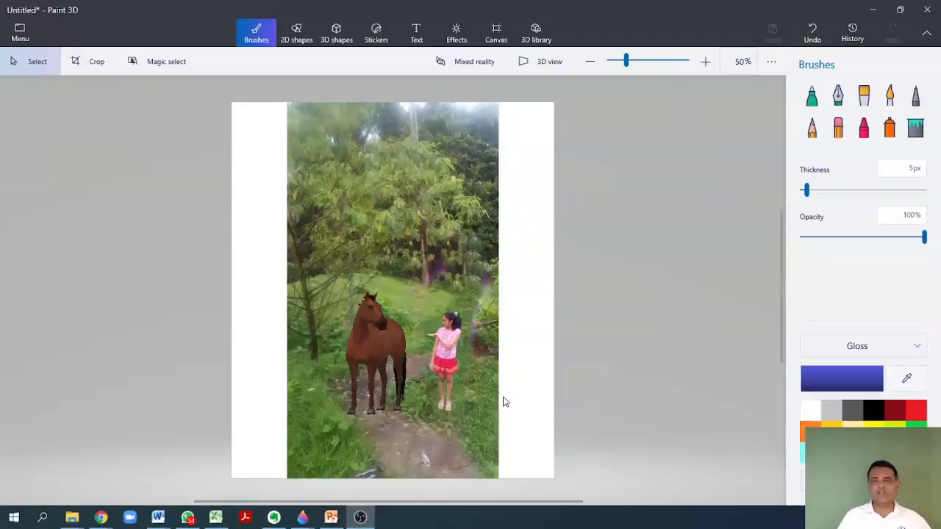
- Enlarge the 3D horse to tower over the girl and rotate it so its head points to her side
{"action": "left_click", "coordinate": [385, 349]}
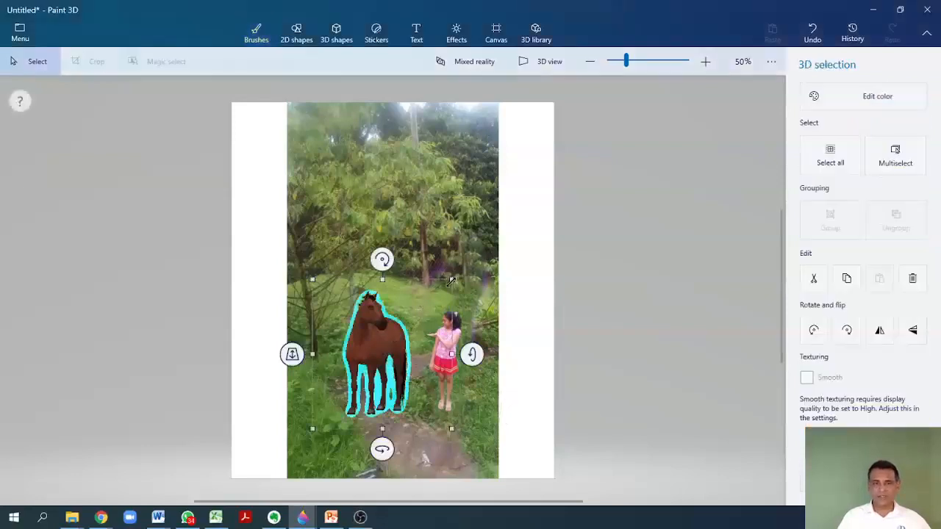
{"action": "left_click_drag", "start_coordinate": [453, 279], "coordinate": [495, 192]}
{"action": "left_click_drag", "start_coordinate": [429, 275], "coordinate": [416, 275]}
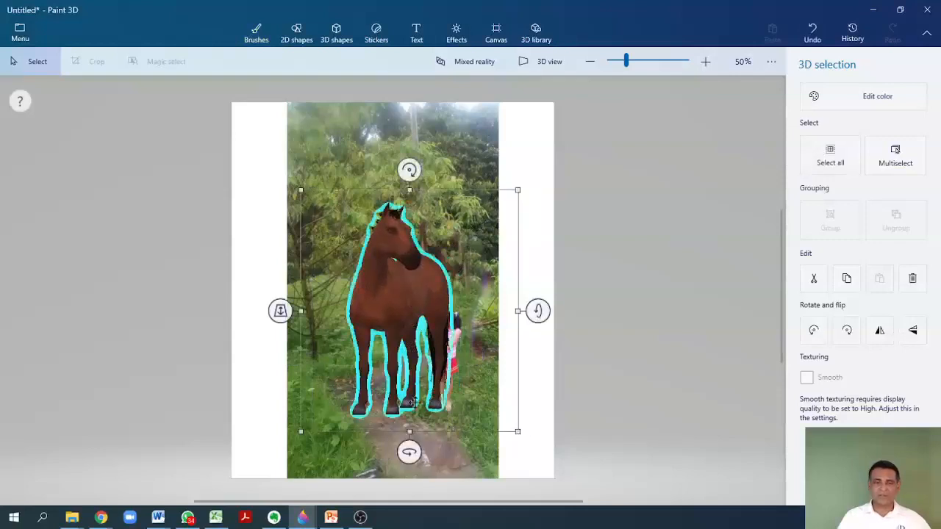
{"action": "left_click_drag", "start_coordinate": [409, 453], "coordinate": [440, 426]}
{"action": "left_click_drag", "start_coordinate": [426, 171], "coordinate": [409, 200]}
{"action": "mouse_move", "coordinate": [507, 311]}
{"action": "left_mouse_down"}
{"action": "mouse_move", "coordinate": [498, 376]}
{"action": "mouse_move", "coordinate": [505, 297]}
{"action": "mouse_move", "coordinate": [500, 311]}
{"action": "left_mouse_up"}
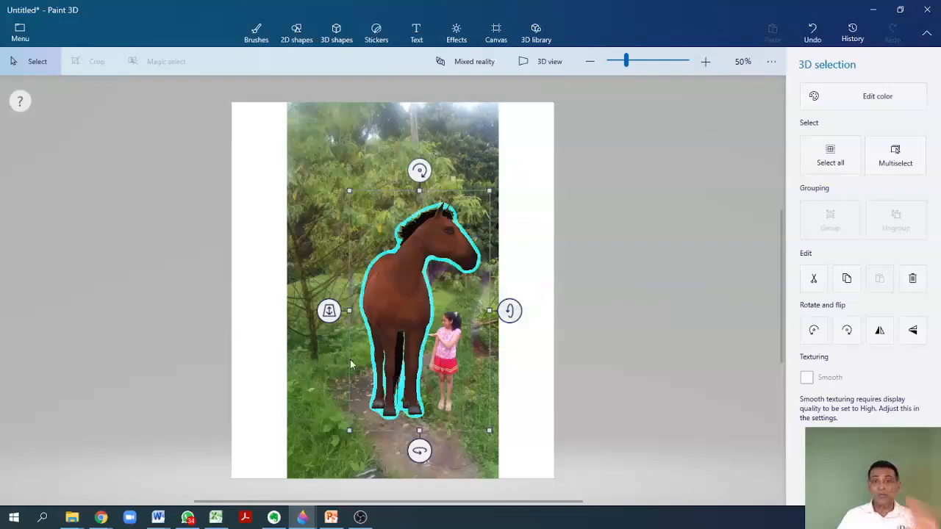
- Push the horse back in depth until its body sinks behind the photo, and bring it forward again
{"action": "left_click_drag", "start_coordinate": [329, 311], "coordinate": [352, 203]}
{"action": "left_click", "coordinate": [609, 382]}
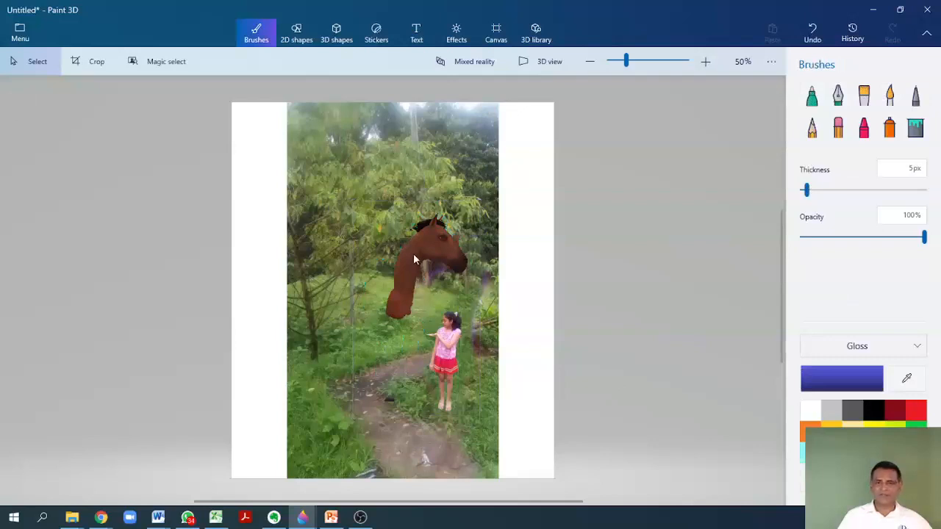
{"action": "left_click", "coordinate": [414, 253]}
{"action": "mouse_move", "coordinate": [331, 309]}
{"action": "left_mouse_down"}
{"action": "mouse_move", "coordinate": [341, 480]}
{"action": "mouse_move", "coordinate": [331, 309]}
{"action": "left_mouse_up"}
{"action": "left_click", "coordinate": [607, 388]}
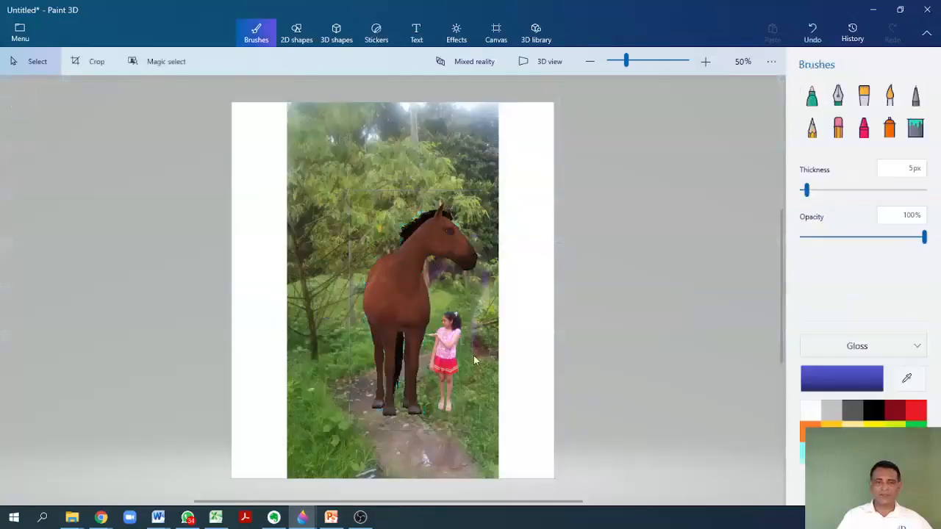
- Turn the horse back to its earlier pose, shrink it, and place it above the girl near the photo's right edge
{"action": "left_click", "coordinate": [415, 321]}
{"action": "mouse_move", "coordinate": [415, 320]}
{"action": "left_mouse_down"}
{"action": "mouse_move", "coordinate": [399, 298]}
{"action": "mouse_move", "coordinate": [395, 311]}
{"action": "left_mouse_up"}
{"action": "left_click_drag", "start_coordinate": [368, 351], "coordinate": [424, 290]}
{"action": "mouse_move", "coordinate": [428, 378]}
{"action": "left_mouse_down"}
{"action": "mouse_move", "coordinate": [407, 380]}
{"action": "mouse_move", "coordinate": [415, 378]}
{"action": "left_mouse_up"}
{"action": "left_click_drag", "start_coordinate": [421, 286], "coordinate": [467, 267]}
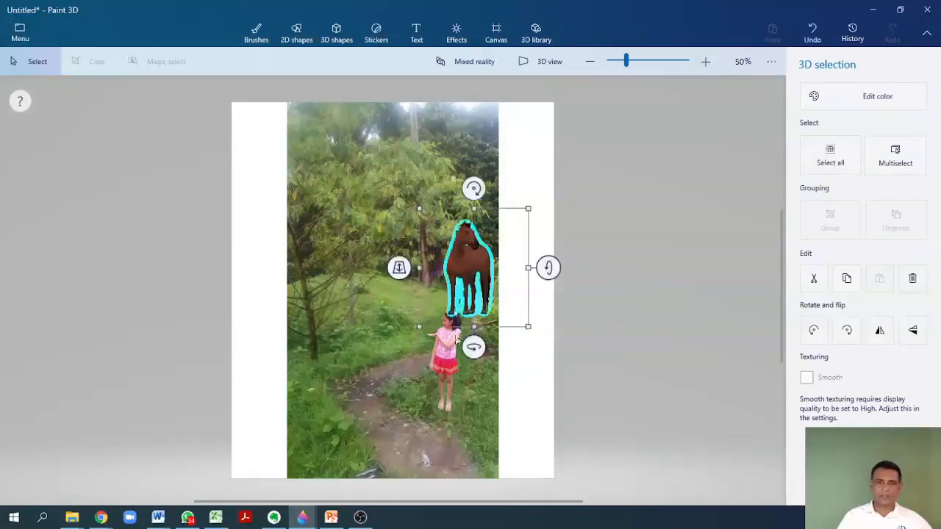
- Move the cutout girl off the photo into the empty space beside the canvas, level with the horse
{"action": "left_click", "coordinate": [455, 358]}
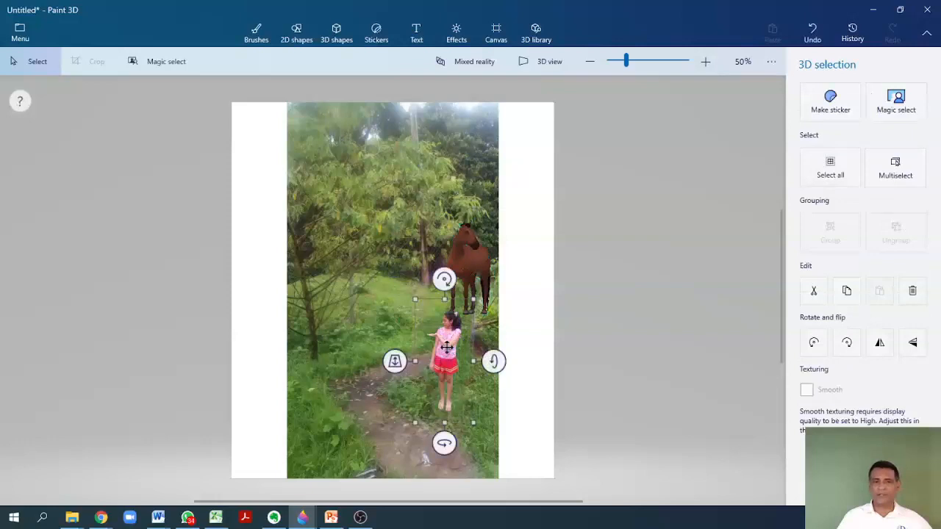
{"action": "left_click_drag", "start_coordinate": [452, 353], "coordinate": [507, 318]}
{"action": "left_click_drag", "start_coordinate": [587, 256], "coordinate": [624, 241]}
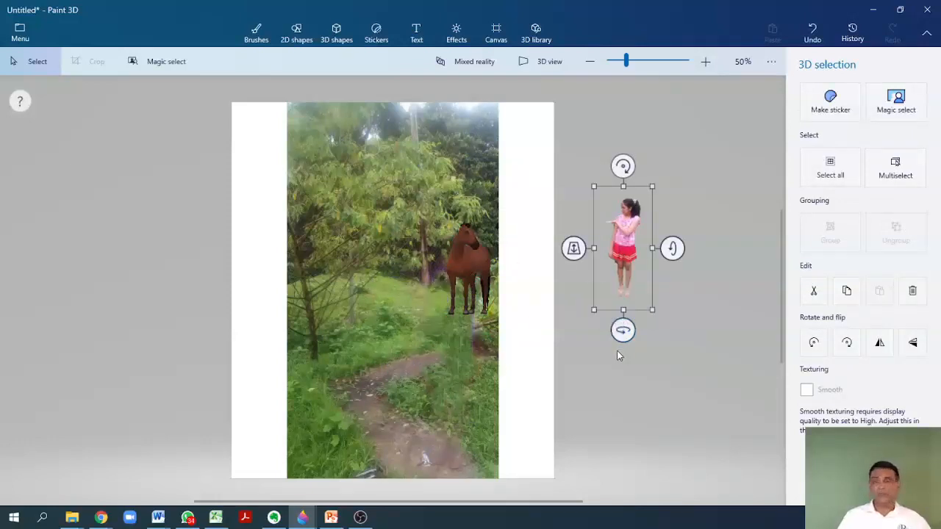
- Open the 3D library and look through its model categories
{"action": "key", "text": "ctrl"}
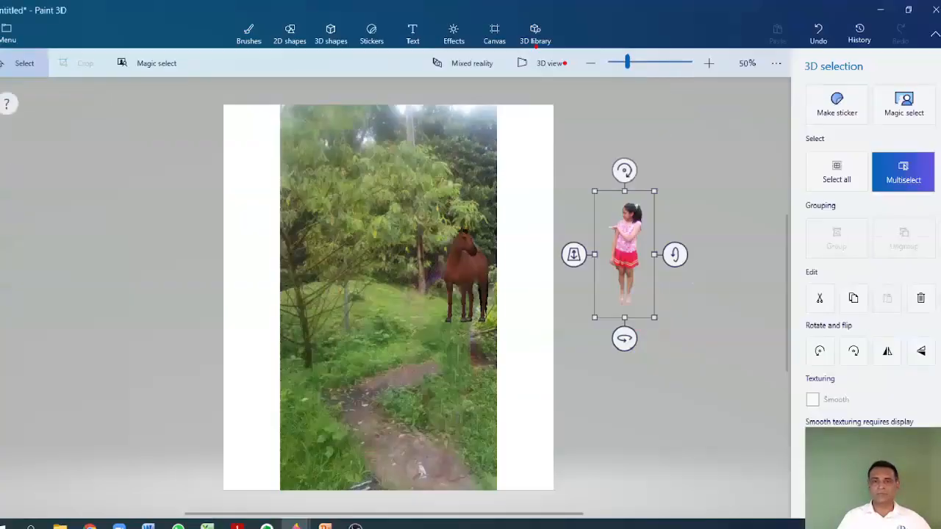
{"action": "left_click", "coordinate": [539, 40]}
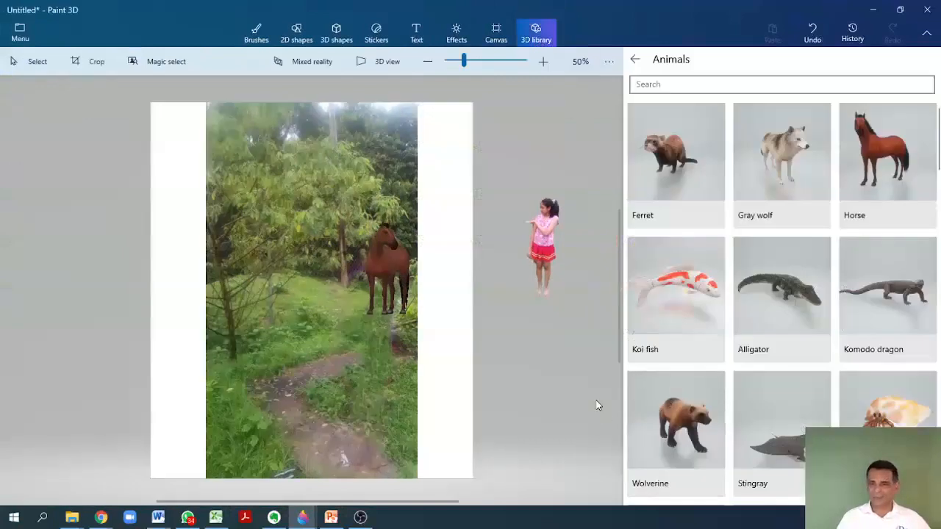
{"action": "left_click", "coordinate": [637, 60]}
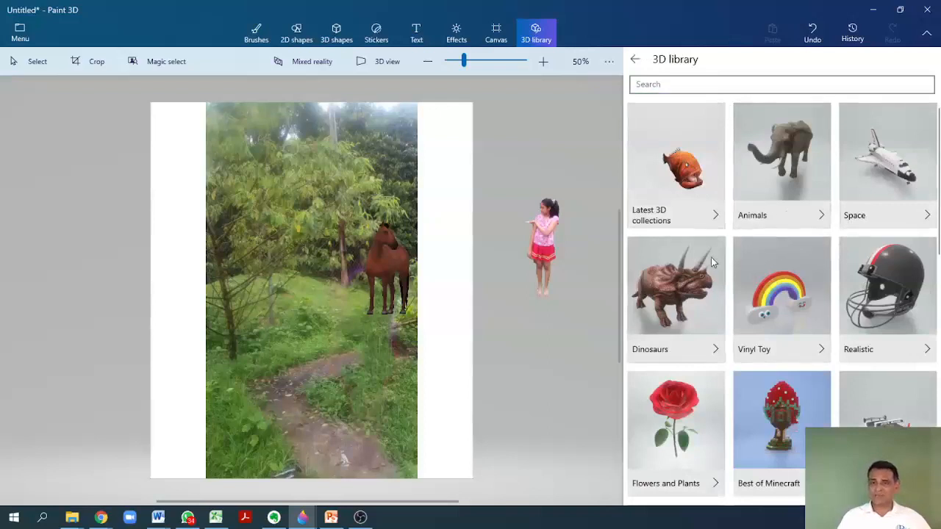
{"action": "scroll", "coordinate": [706, 259], "scroll_direction": "down", "scroll_amount": 3}
{"action": "scroll", "coordinate": [688, 253], "scroll_direction": "down", "scroll_amount": 2}
{"action": "scroll", "coordinate": [686, 252], "scroll_direction": "up", "scroll_amount": 3}
{"action": "scroll", "coordinate": [688, 255], "scroll_direction": "up", "scroll_amount": 2}
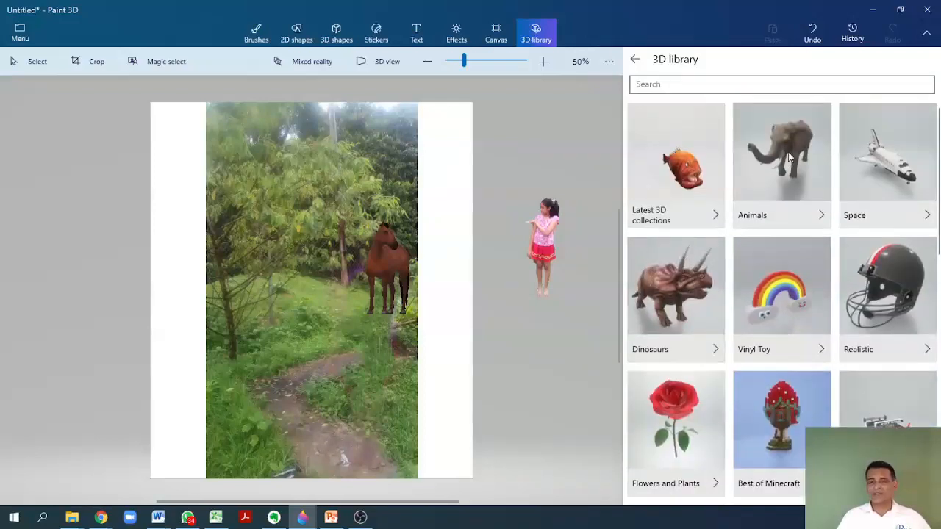
- Insert the Goat model from the Animals category of the 3D library
{"action": "left_click", "coordinate": [789, 156]}
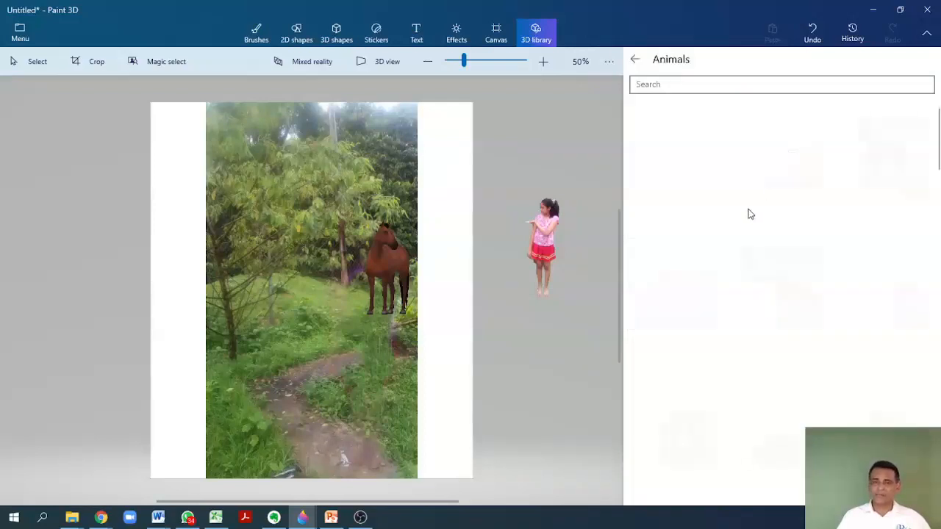
{"action": "scroll", "coordinate": [715, 230], "scroll_direction": "down", "scroll_amount": 2}
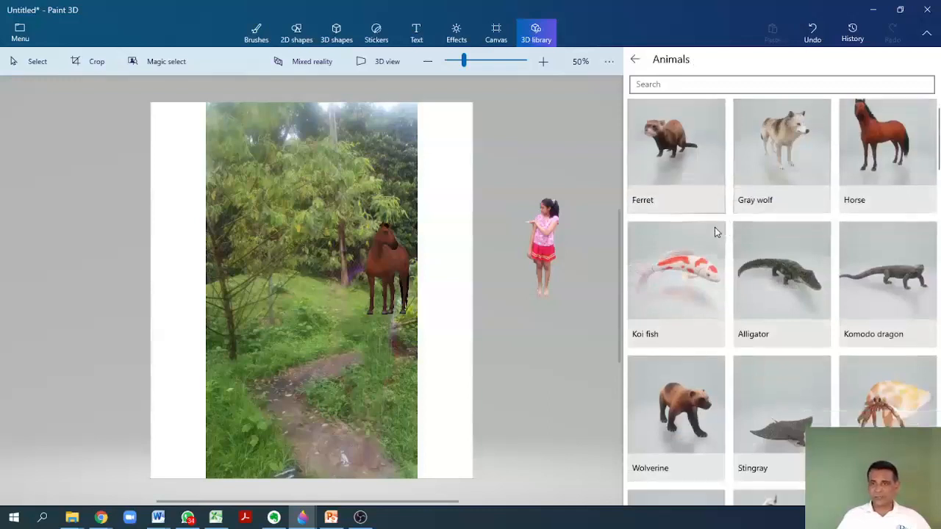
{"action": "scroll", "coordinate": [711, 233], "scroll_direction": "down", "scroll_amount": 3}
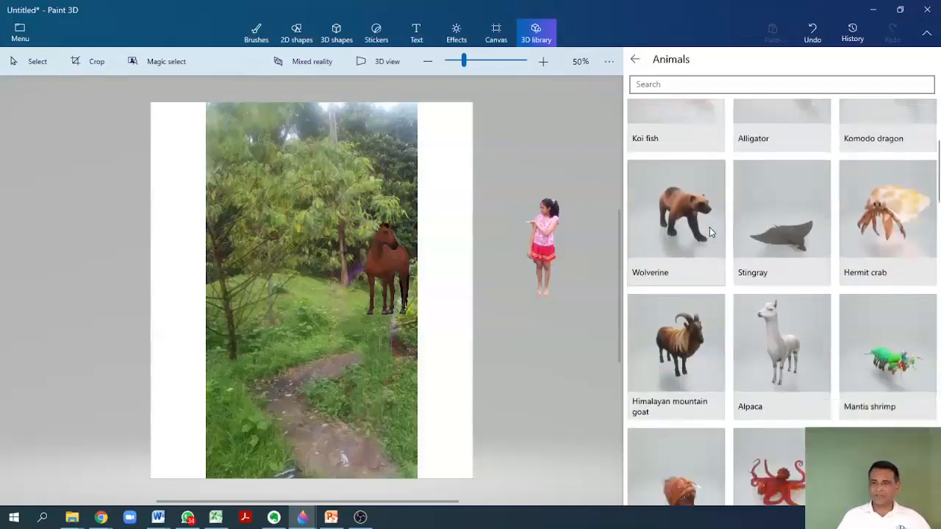
{"action": "scroll", "coordinate": [709, 232], "scroll_direction": "down", "scroll_amount": 4}
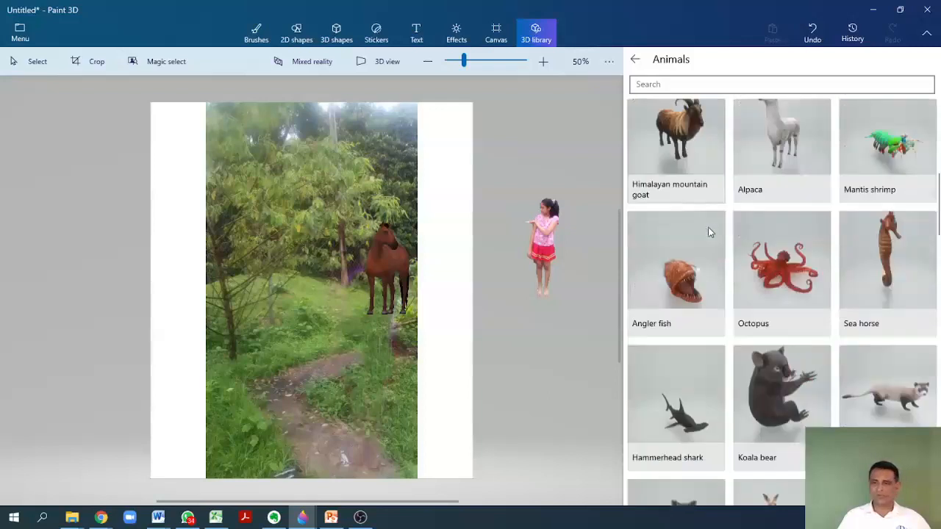
{"action": "scroll", "coordinate": [710, 232], "scroll_direction": "down", "scroll_amount": 2}
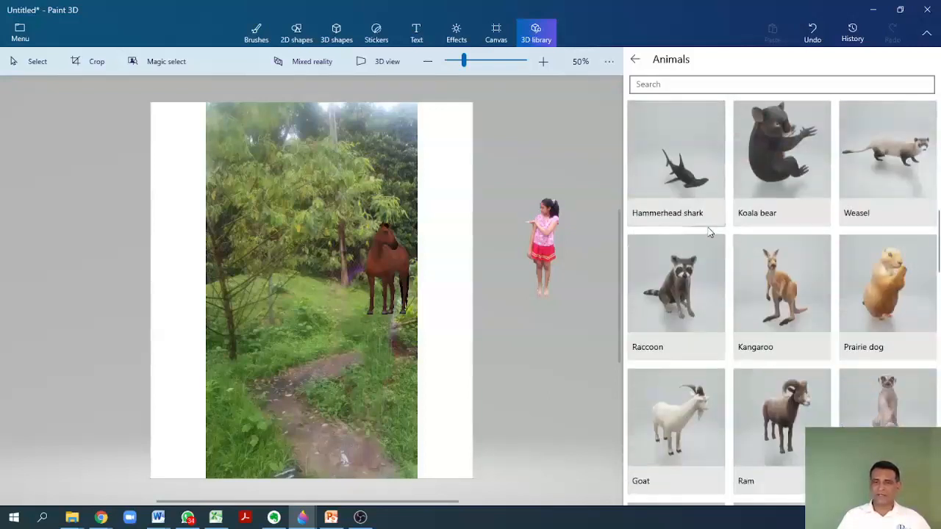
{"action": "scroll", "coordinate": [711, 232], "scroll_direction": "down", "scroll_amount": 1}
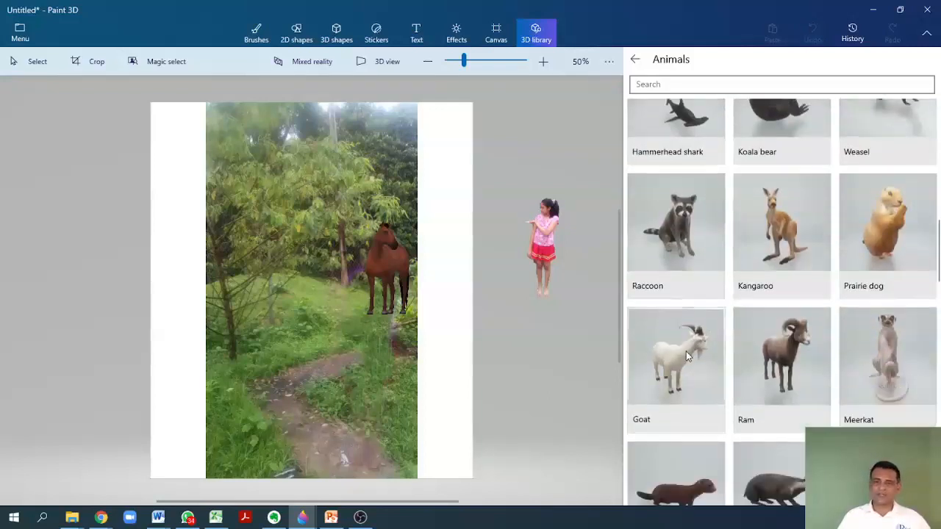
{"action": "left_click", "coordinate": [686, 352]}
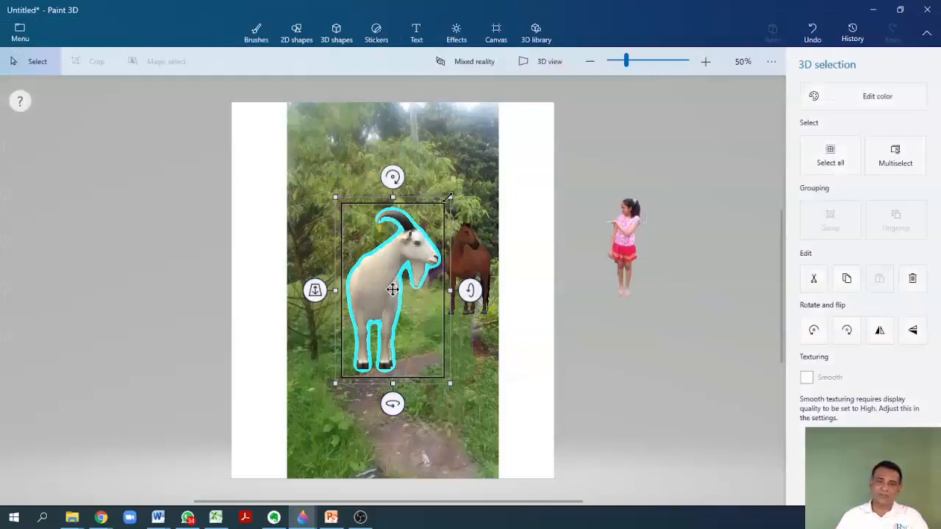
- Turn the goat and adjust its depth relative to the photo, and shift the horse slightly downward
{"action": "mouse_move", "coordinate": [393, 404]}
{"action": "left_mouse_down"}
{"action": "mouse_move", "coordinate": [512, 374]}
{"action": "mouse_move", "coordinate": [567, 315]}
{"action": "mouse_move", "coordinate": [710, 357]}
{"action": "mouse_move", "coordinate": [500, 404]}
{"action": "mouse_move", "coordinate": [384, 401]}
{"action": "left_mouse_up"}
{"action": "left_click_drag", "start_coordinate": [303, 296], "coordinate": [321, 286]}
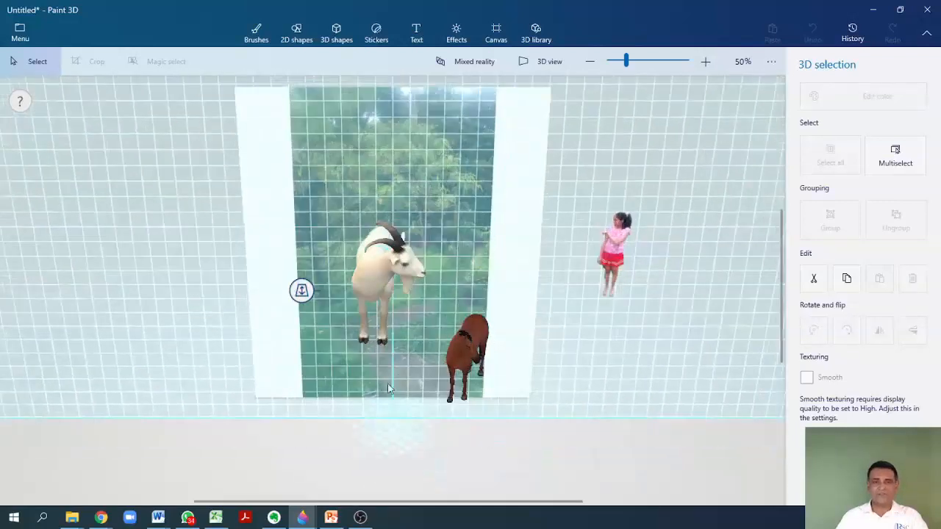
{"action": "left_click", "coordinate": [465, 261]}
{"action": "left_click_drag", "start_coordinate": [466, 262], "coordinate": [467, 290]}
{"action": "left_click", "coordinate": [434, 318]}
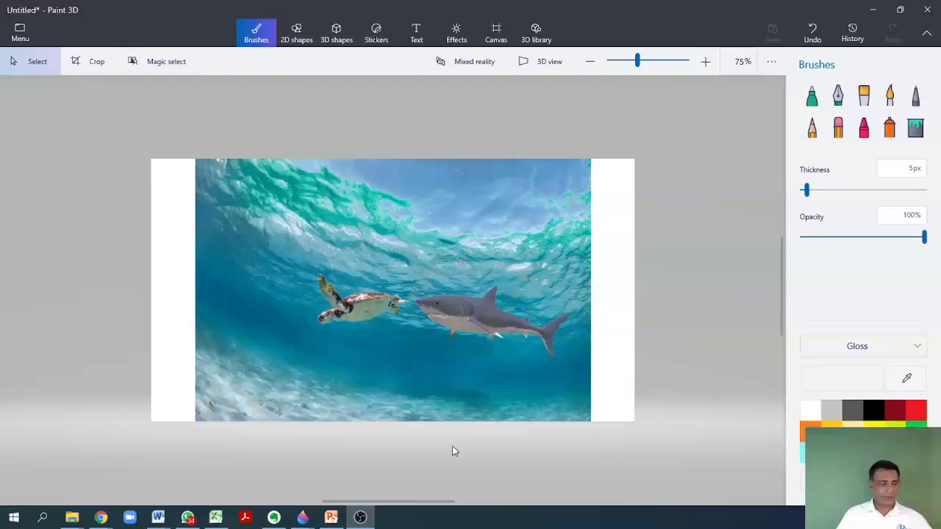
{"action": "mouse_move", "coordinate": [507, 234]}
{"action": "left_mouse_down"}
{"action": "mouse_move", "coordinate": [400, 218]}
{"action": "mouse_move", "coordinate": [257, 222]}
{"action": "mouse_move", "coordinate": [248, 280]}
{"action": "left_mouse_up"}
{"action": "mouse_move", "coordinate": [293, 331]}
{"action": "left_mouse_down"}
{"action": "mouse_move", "coordinate": [364, 322]}
{"action": "mouse_move", "coordinate": [351, 261]}
{"action": "left_mouse_up"}
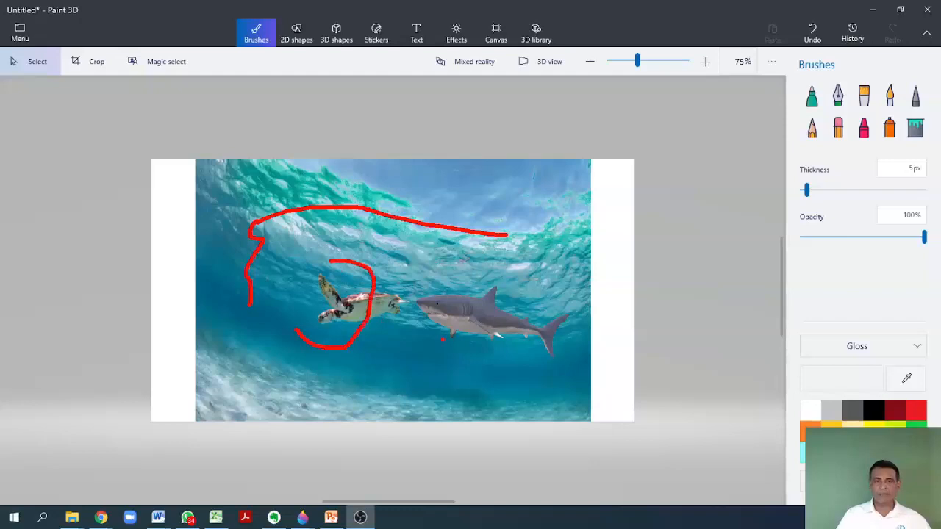
{"action": "mouse_move", "coordinate": [425, 335]}
{"action": "left_mouse_down"}
{"action": "mouse_move", "coordinate": [570, 345]}
{"action": "mouse_move", "coordinate": [543, 289]}
{"action": "mouse_move", "coordinate": [458, 278]}
{"action": "mouse_move", "coordinate": [411, 307]}
{"action": "mouse_move", "coordinate": [408, 331]}
{"action": "left_mouse_up"}
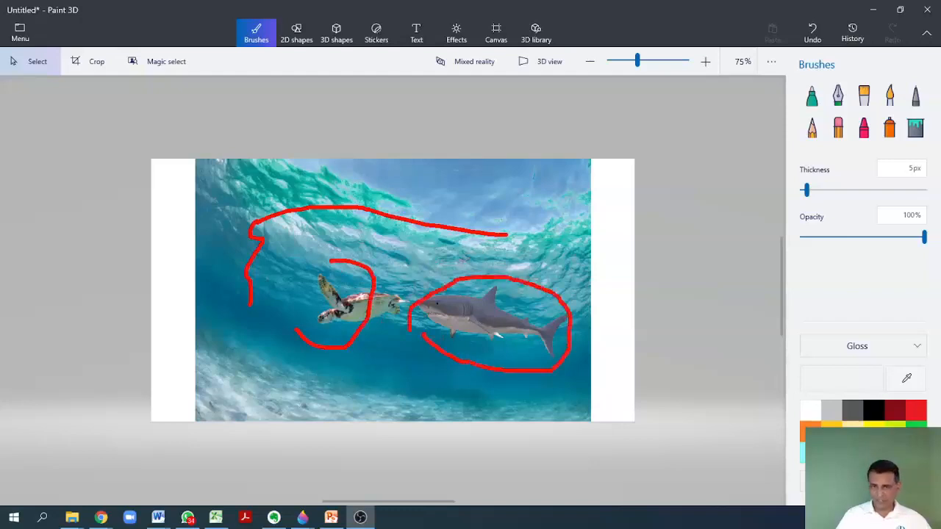
- Enlarge the 3D shark in the underwater scene and move it left until its snout overlaps the turtle
{"action": "left_click", "coordinate": [478, 315]}
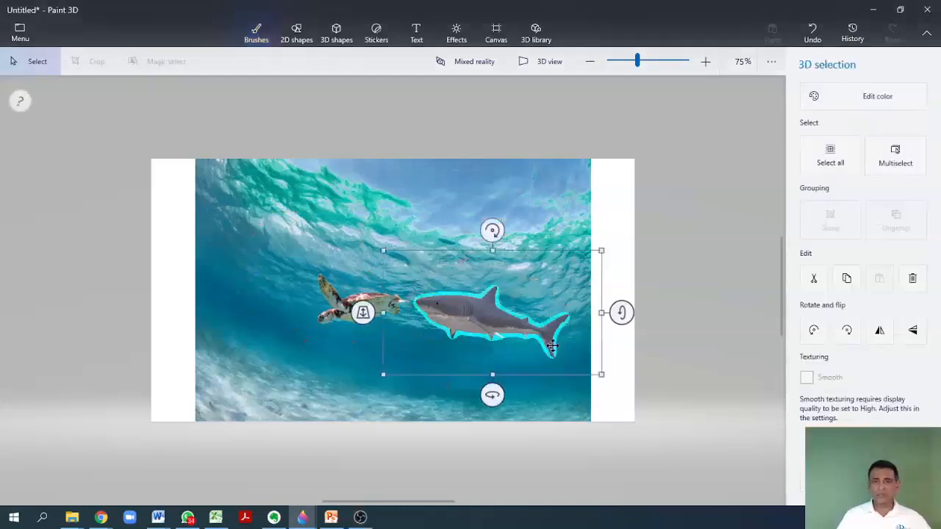
{"action": "left_click_drag", "start_coordinate": [597, 371], "coordinate": [689, 430]}
{"action": "left_click_drag", "start_coordinate": [444, 274], "coordinate": [445, 271]}
{"action": "left_click_drag", "start_coordinate": [498, 414], "coordinate": [480, 400]}
{"action": "left_click_drag", "start_coordinate": [461, 317], "coordinate": [424, 323]}
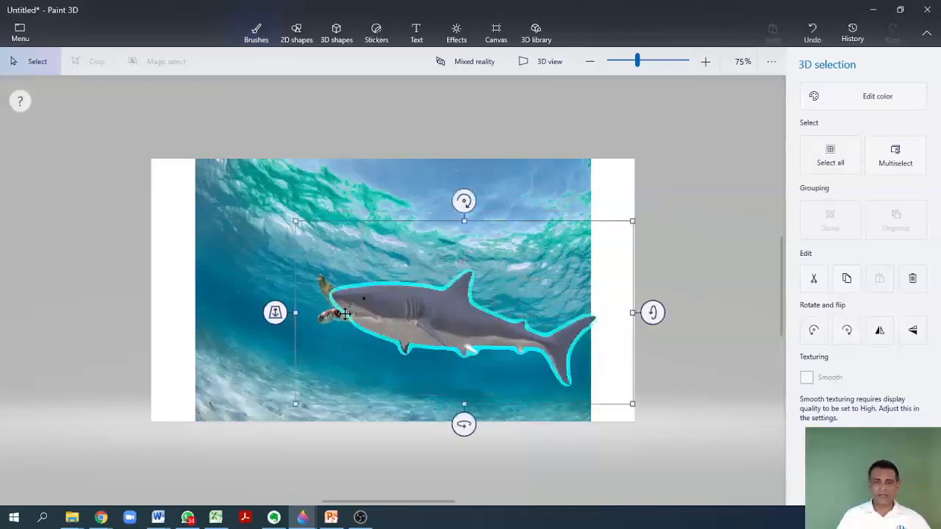
- Angle the shark through the photo plane so its rear half lies behind the image, and move it clear of the turtle
{"action": "key", "text": "ctrl"}
{"action": "mouse_move", "coordinate": [230, 334]}
{"action": "left_mouse_down"}
{"action": "mouse_move", "coordinate": [255, 348]}
{"action": "mouse_move", "coordinate": [294, 349]}
{"action": "mouse_move", "coordinate": [310, 331]}
{"action": "mouse_move", "coordinate": [293, 284]}
{"action": "mouse_move", "coordinate": [254, 283]}
{"action": "mouse_move", "coordinate": [236, 340]}
{"action": "mouse_move", "coordinate": [284, 325]}
{"action": "mouse_move", "coordinate": [278, 318]}
{"action": "mouse_move", "coordinate": [278, 367]}
{"action": "mouse_move", "coordinate": [278, 245]}
{"action": "mouse_move", "coordinate": [315, 205]}
{"action": "left_mouse_up"}
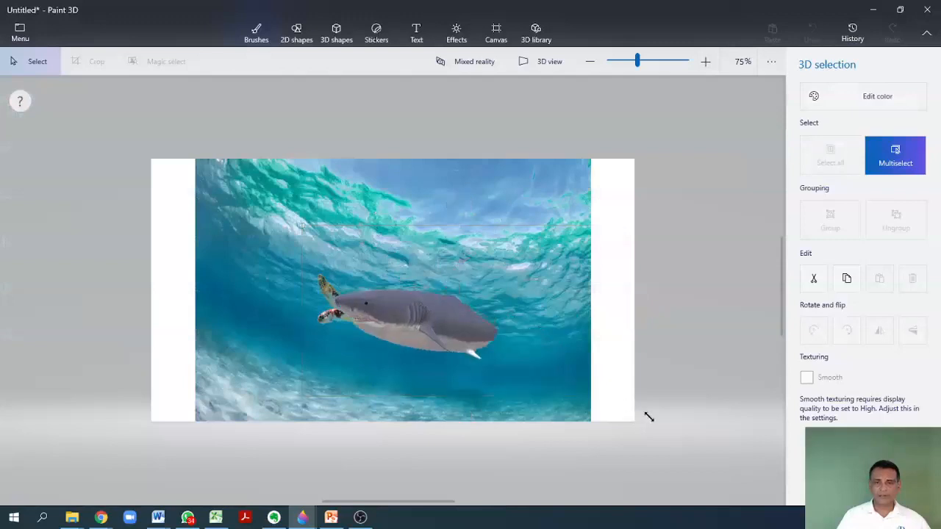
{"action": "left_click", "coordinate": [446, 362]}
{"action": "left_click_drag", "start_coordinate": [420, 342], "coordinate": [470, 306]}
{"action": "left_click", "coordinate": [465, 461]}
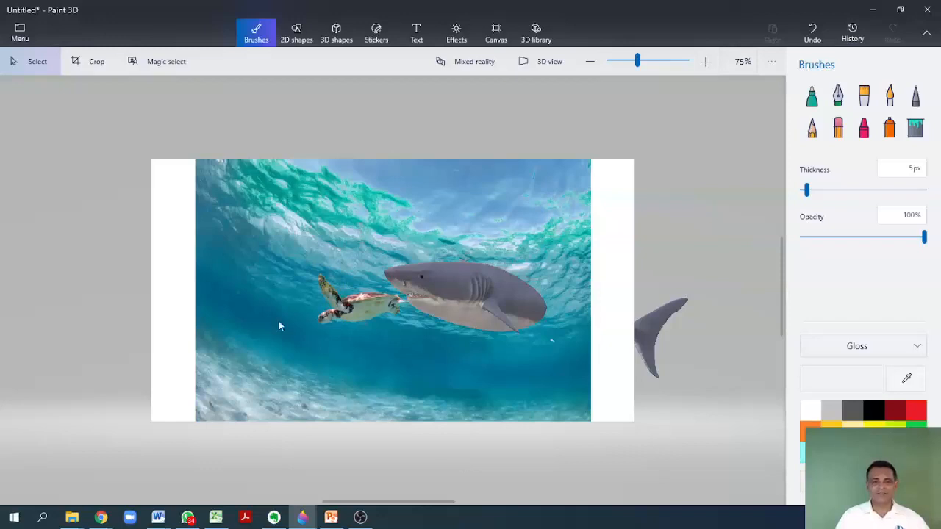
- Choose to save a copy of the underwater scene in video format
{"action": "left_click", "coordinate": [20, 28]}
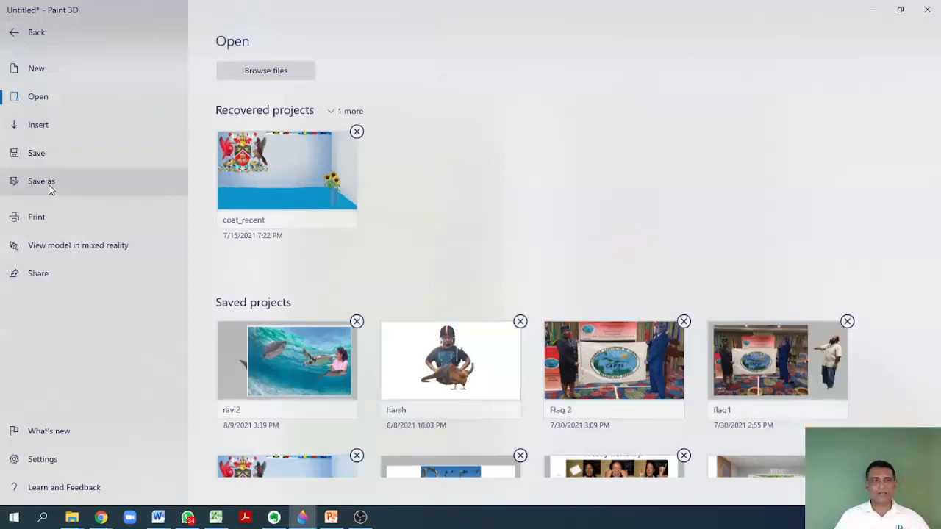
{"action": "left_click", "coordinate": [50, 186]}
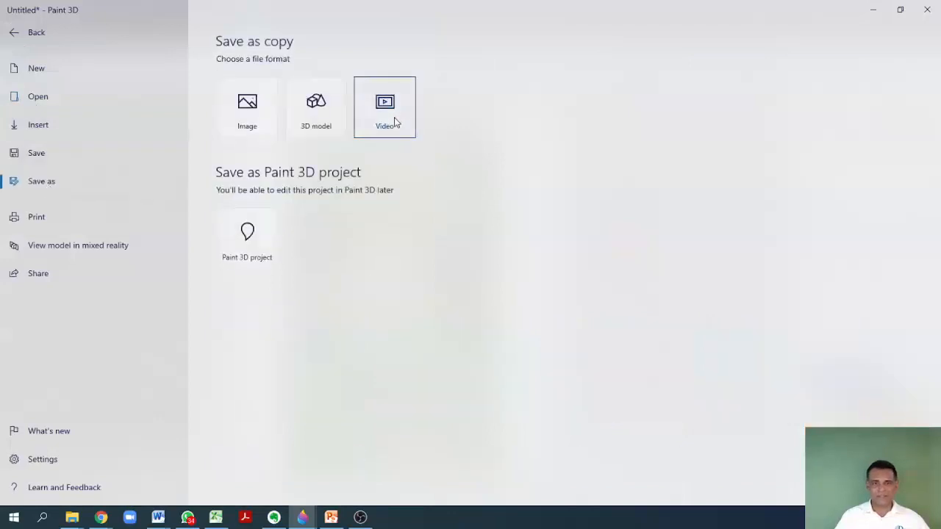
{"action": "left_click", "coordinate": [395, 122]}
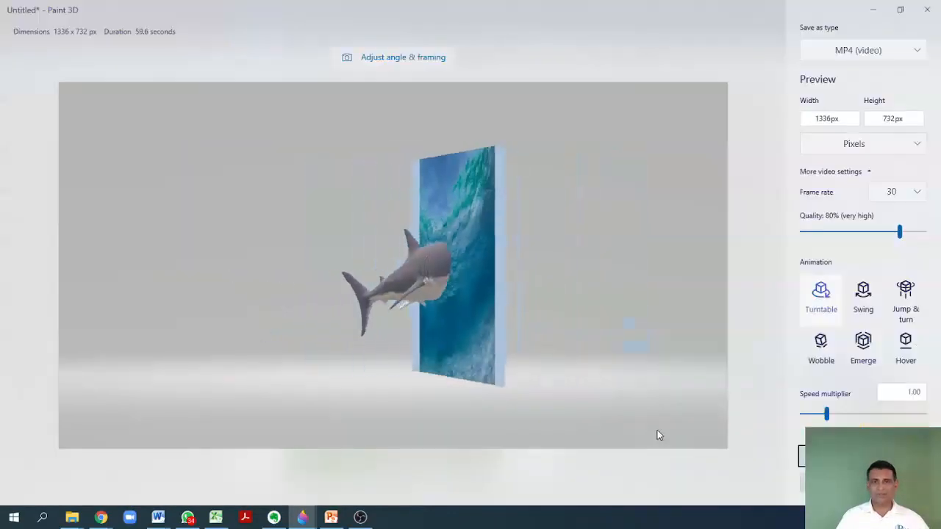